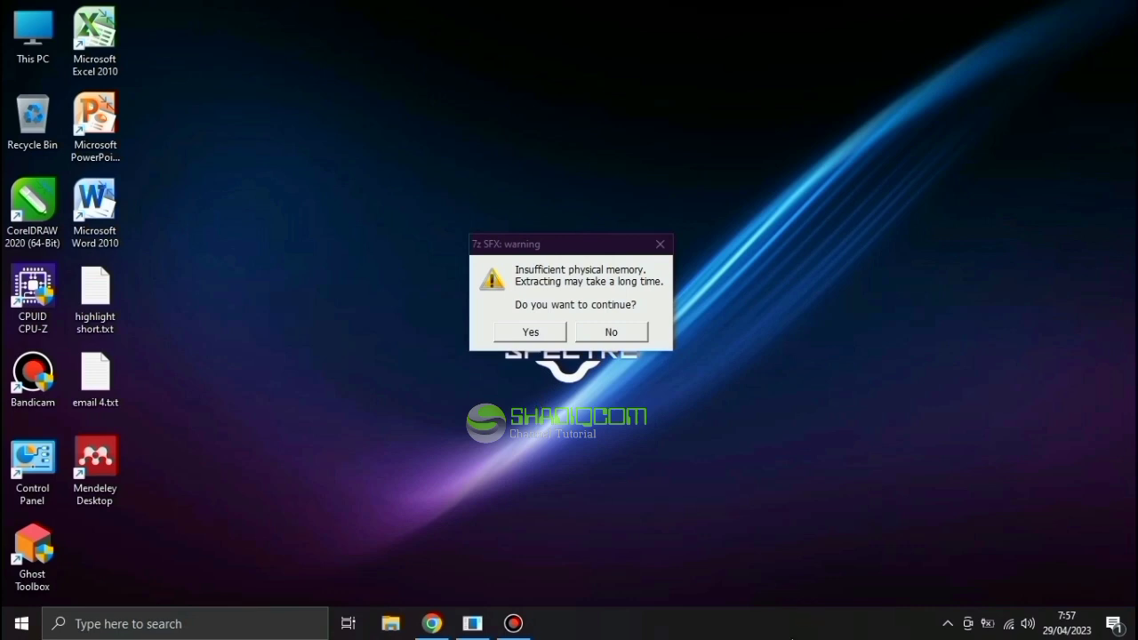
Step: Open Task Manager and examine the CPU, memory, disk, network and power usage of the running processes
right_click(754, 618)
left_click(805, 537)
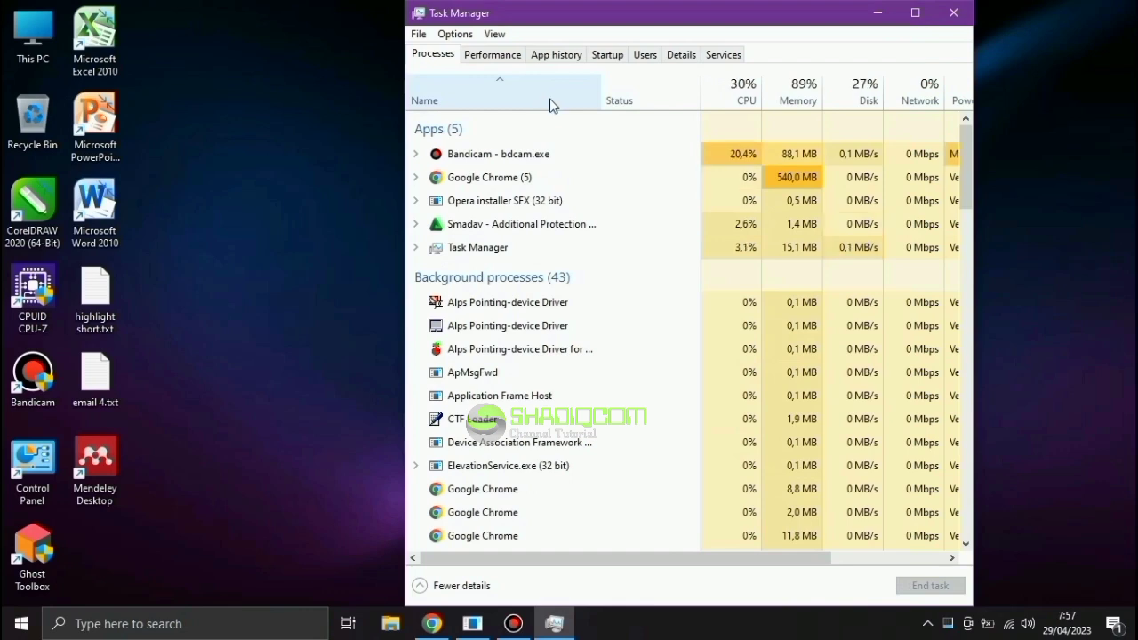
left_click(471, 626)
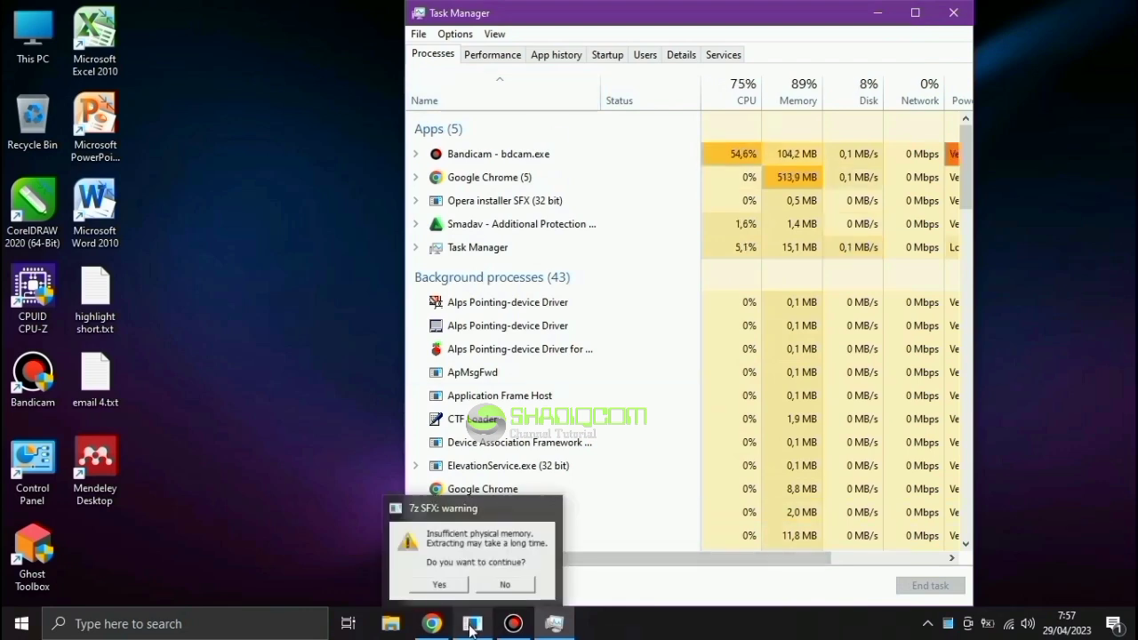
key("Escape")
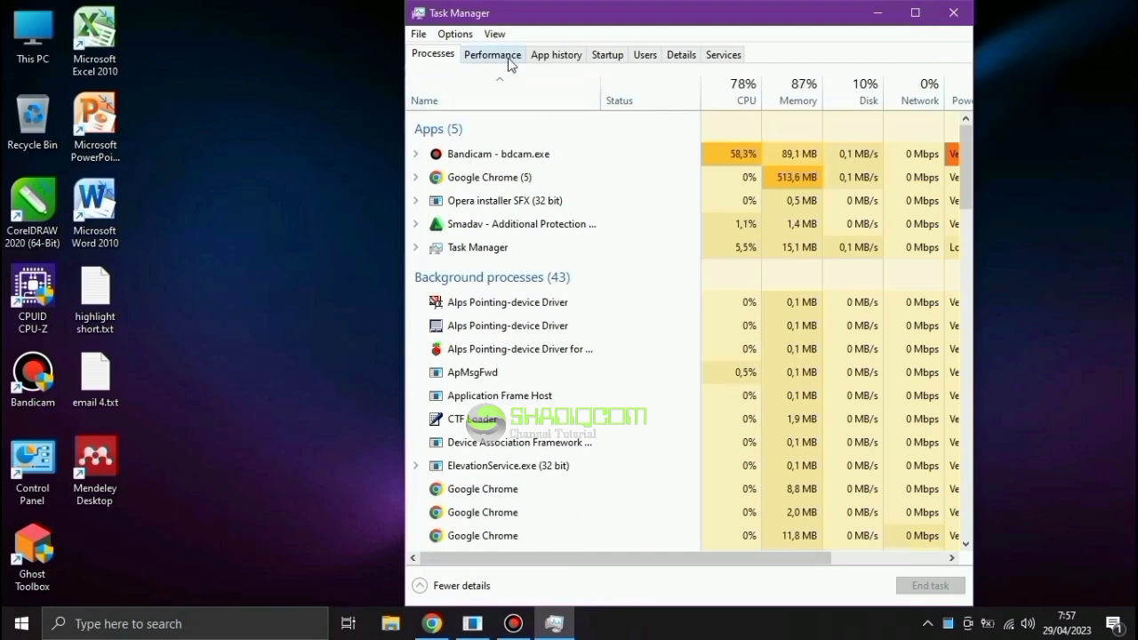
left_click_drag(686, 562, 825, 582)
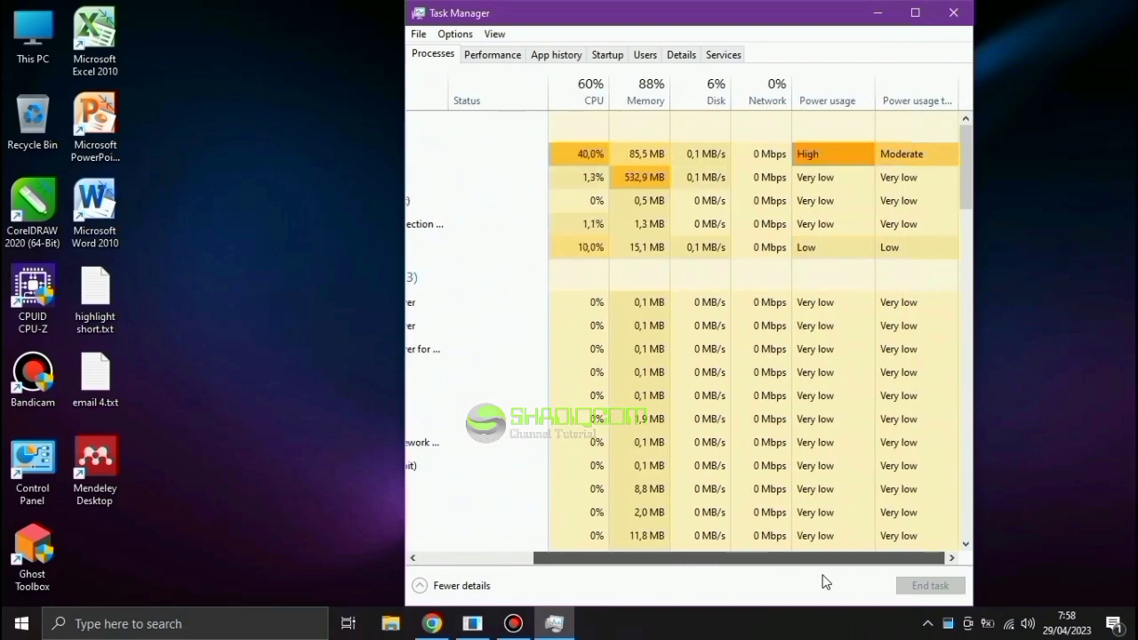
left_click_drag(824, 581, 667, 587)
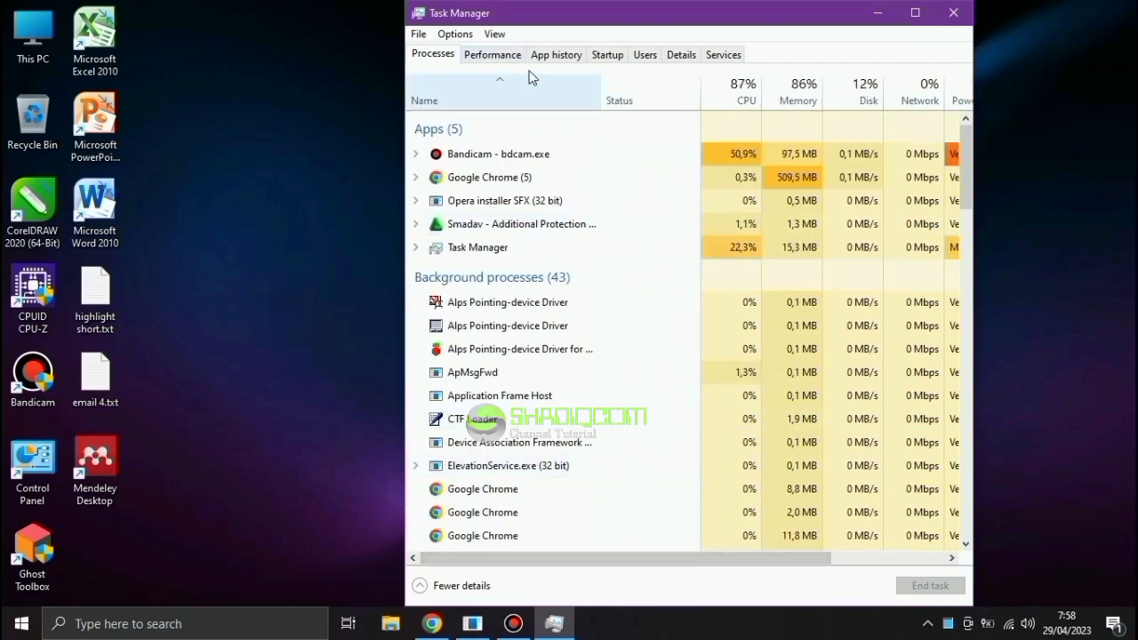
Step: Review the performance graphs, app history, startup programs, users, process details and services in Task Manager
left_click(510, 56)
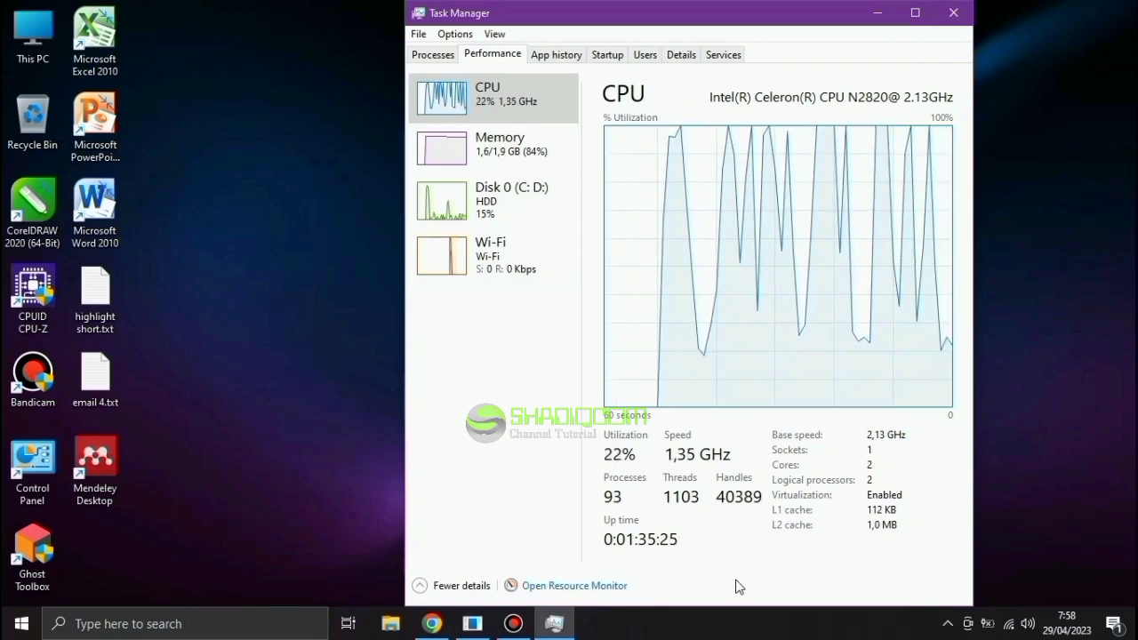
left_click(575, 56)
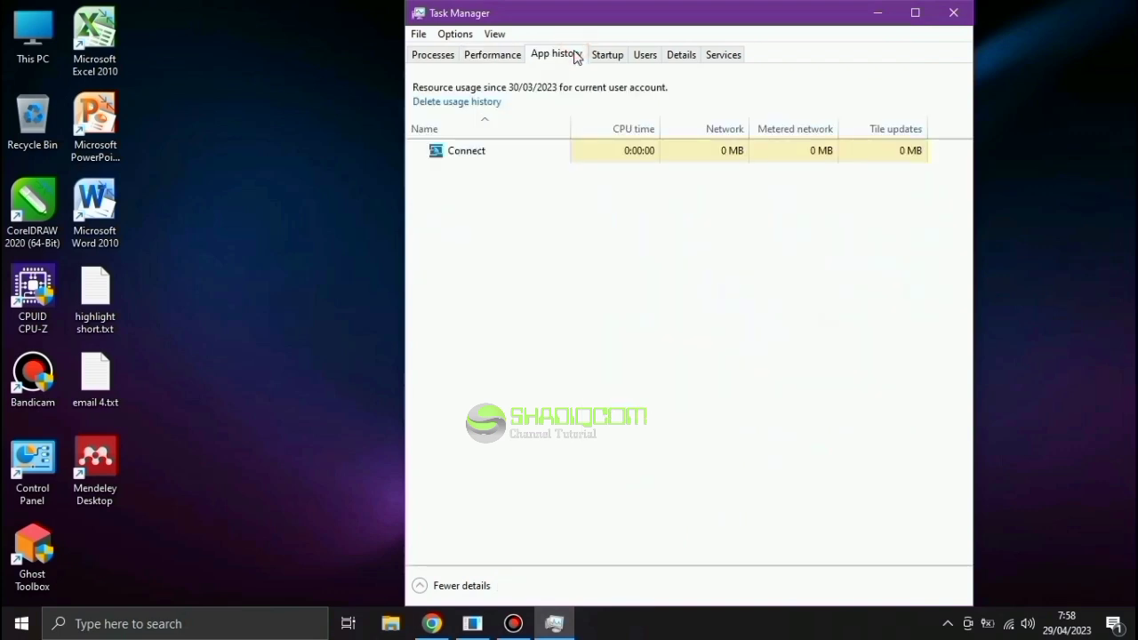
left_click(608, 55)
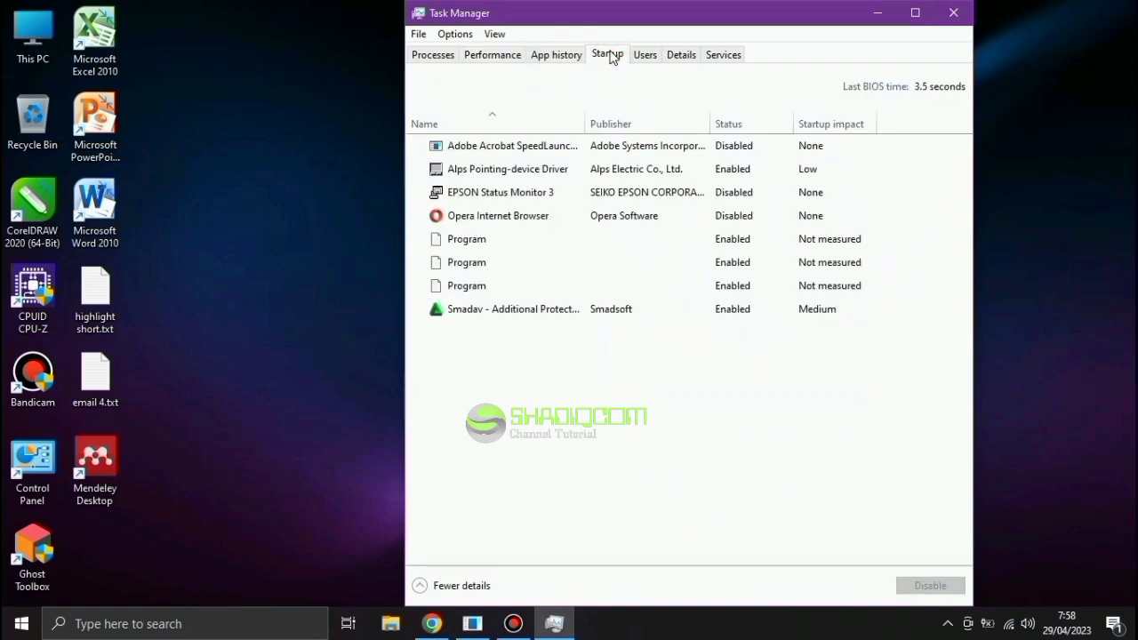
left_click(647, 55)
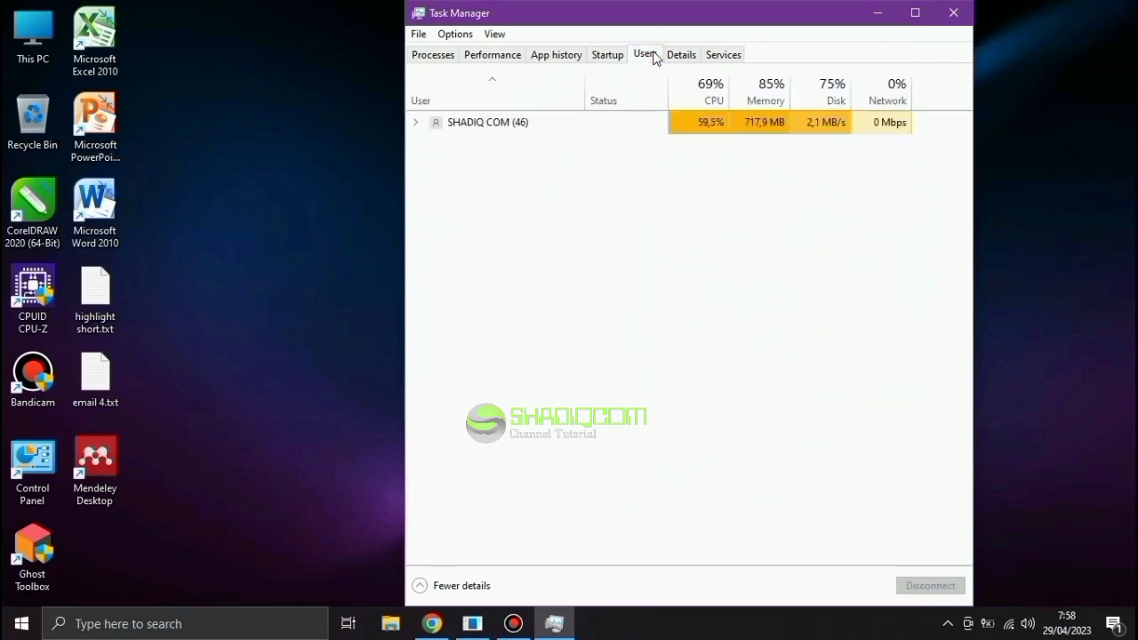
left_click(681, 58)
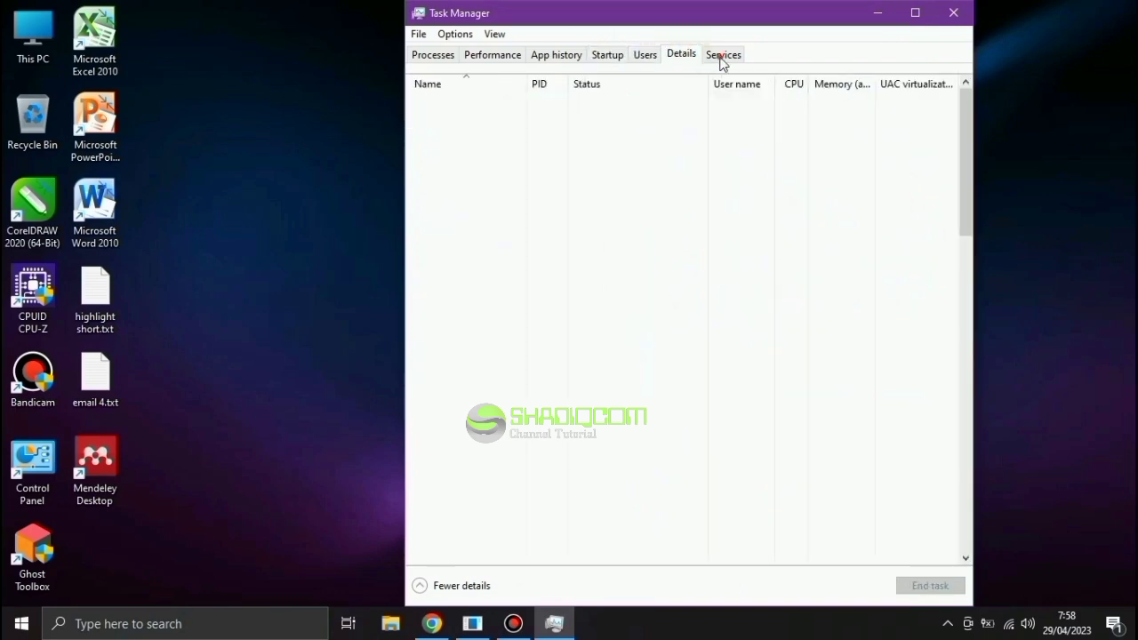
left_click(722, 55)
left_click(645, 55)
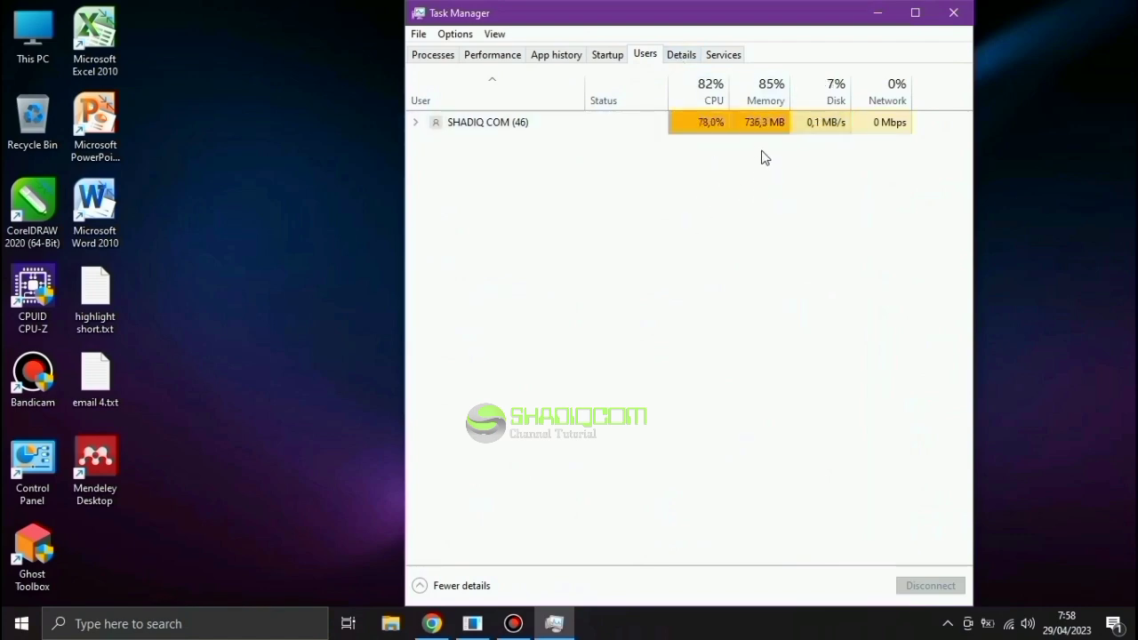
left_click(681, 55)
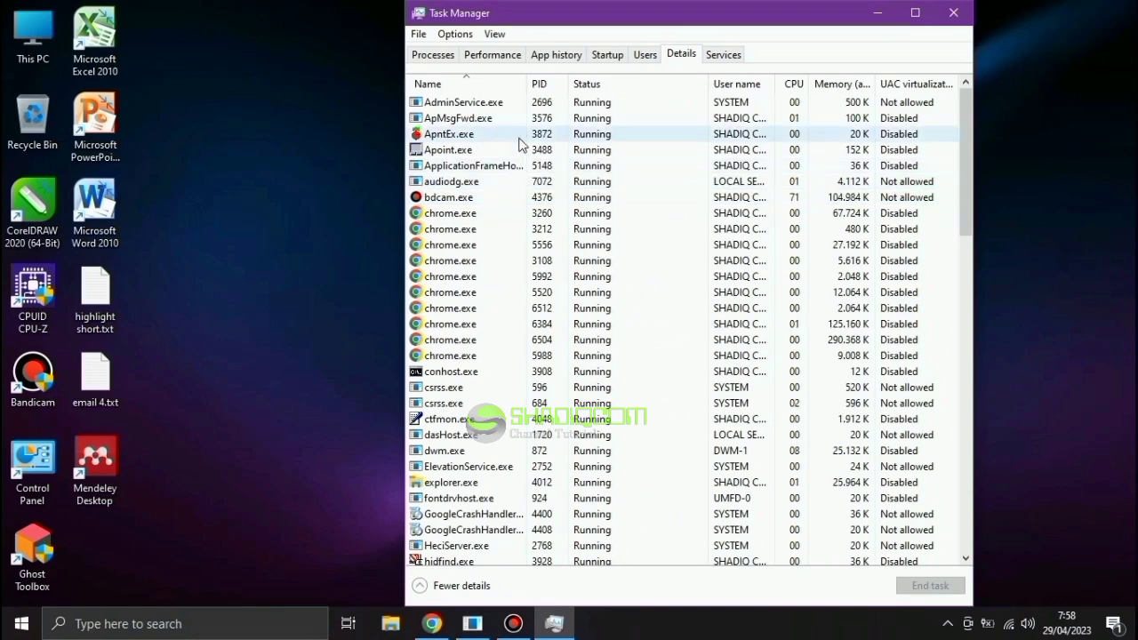
scroll(522, 145, "down", 5)
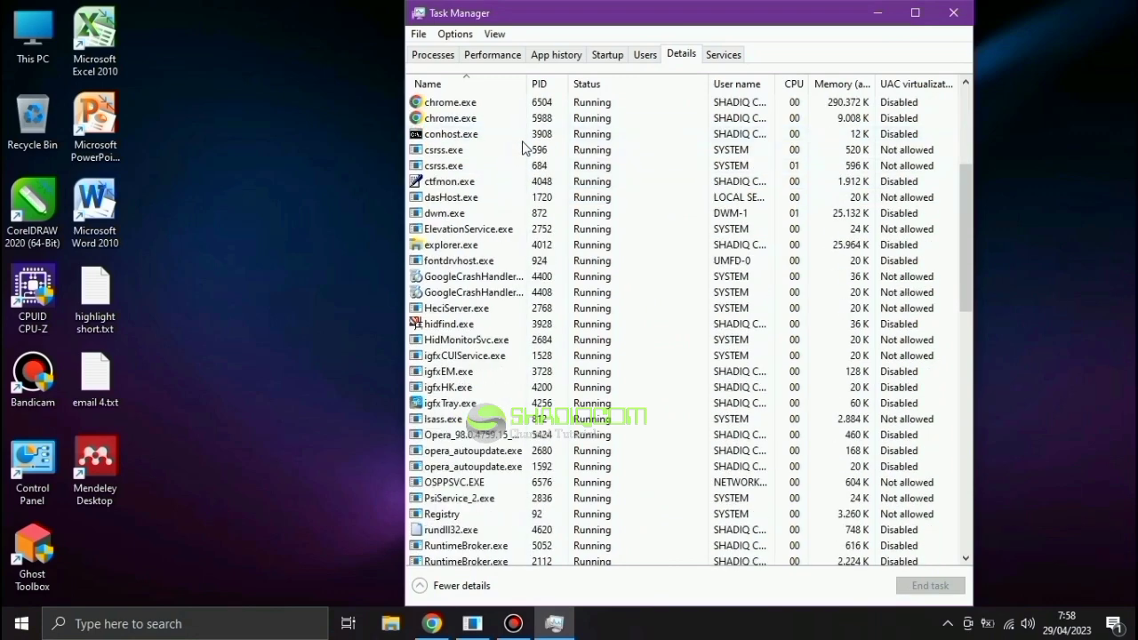
scroll(524, 147, "up", 5)
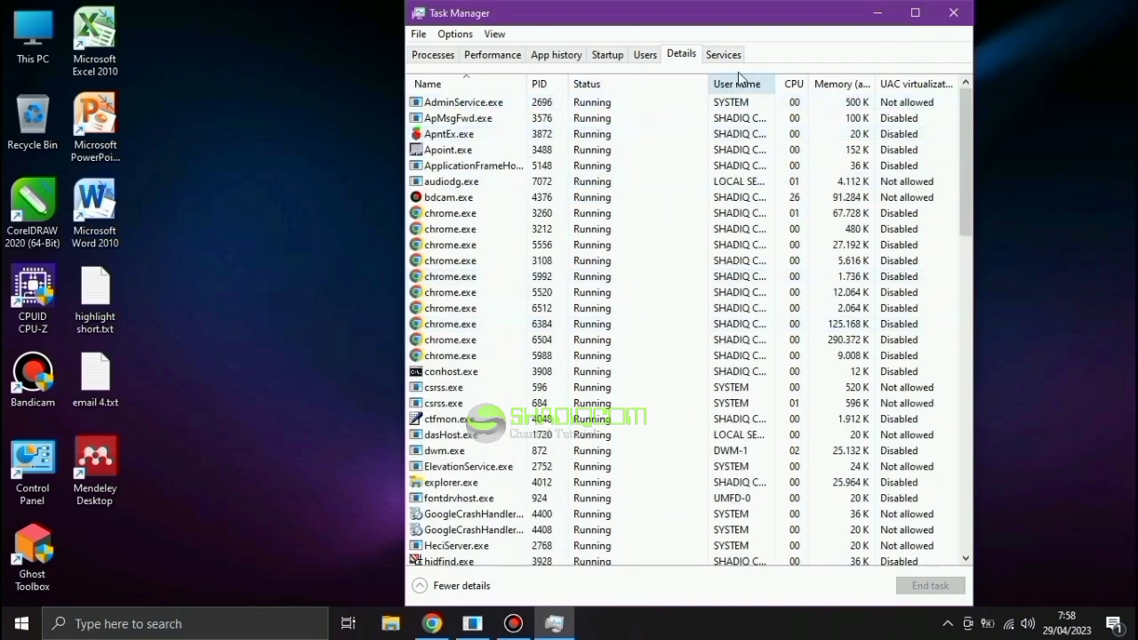
left_click(723, 54)
left_click(444, 55)
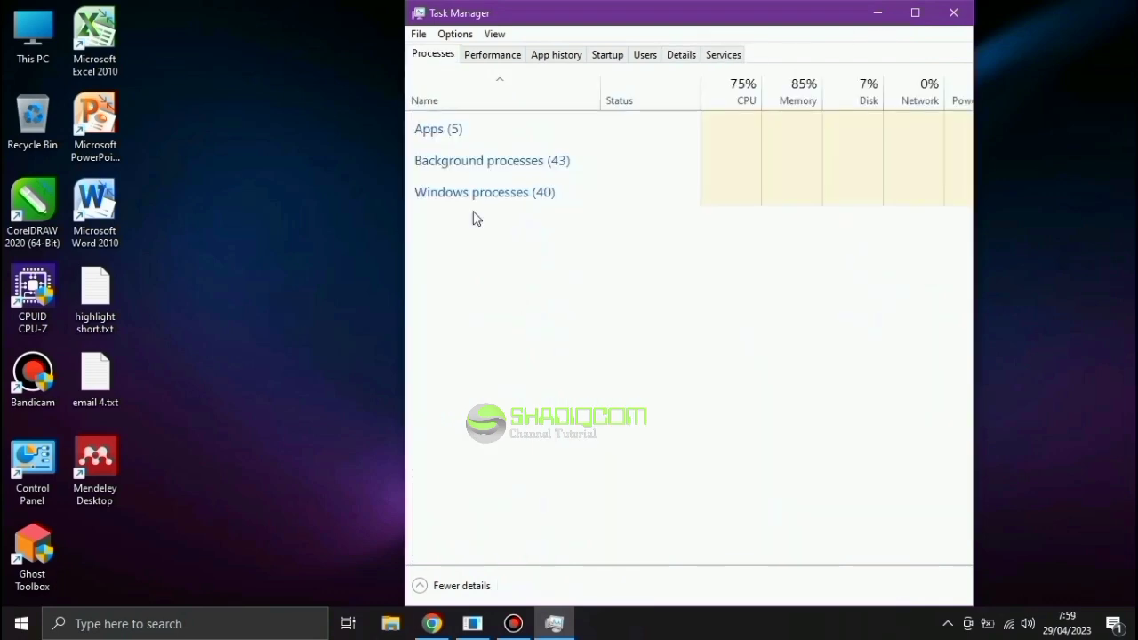
Step: Close Task Manager and decline to continue the extraction in the 7z SFX insufficient-memory warning
left_click(953, 13)
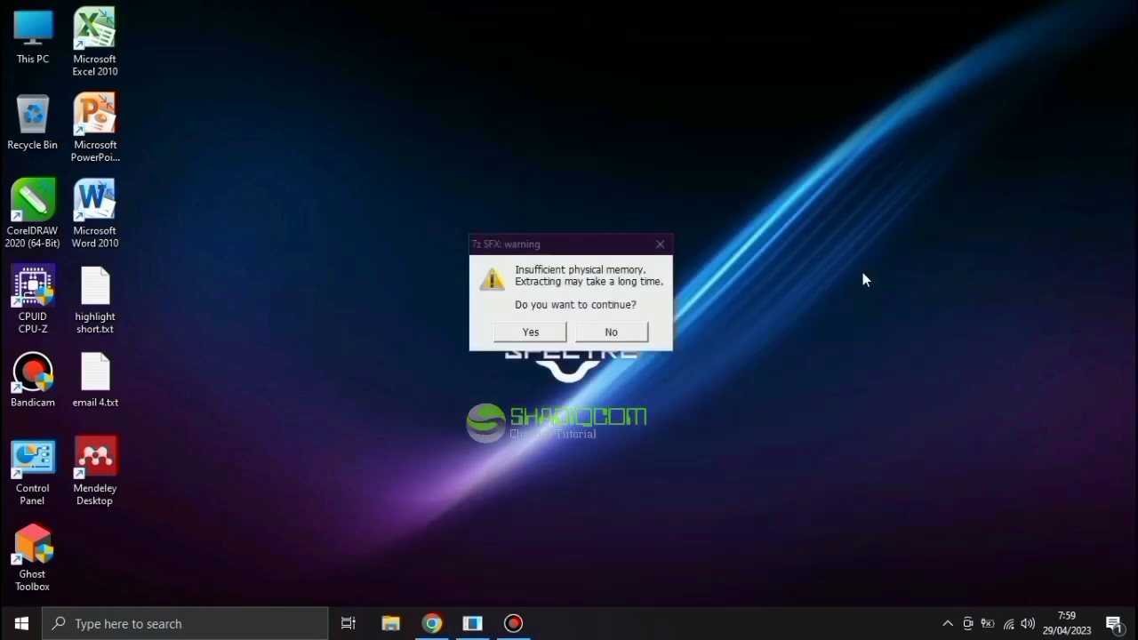
left_click(608, 333)
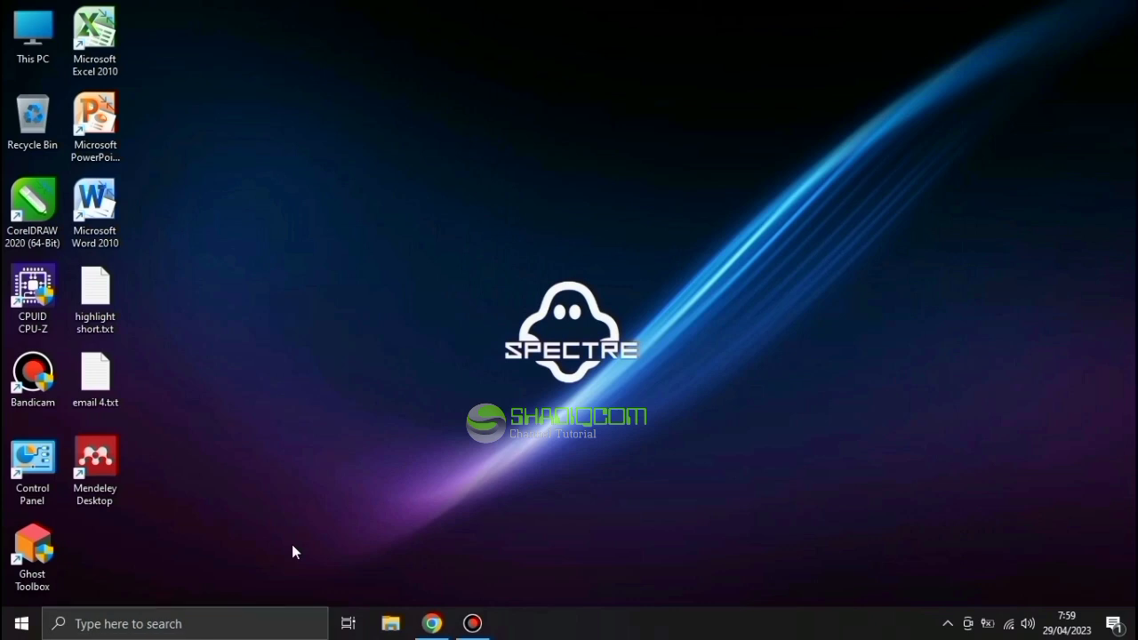
Step: Search Windows for "restore" and open the Create a restore point settings
key("super+s")
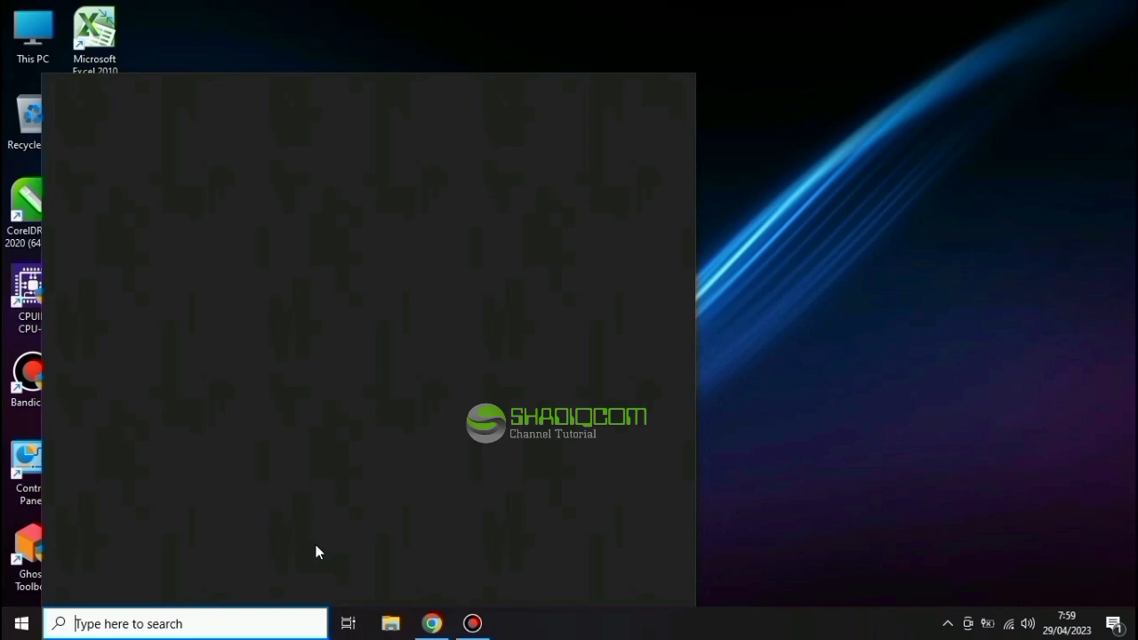
type("restore")
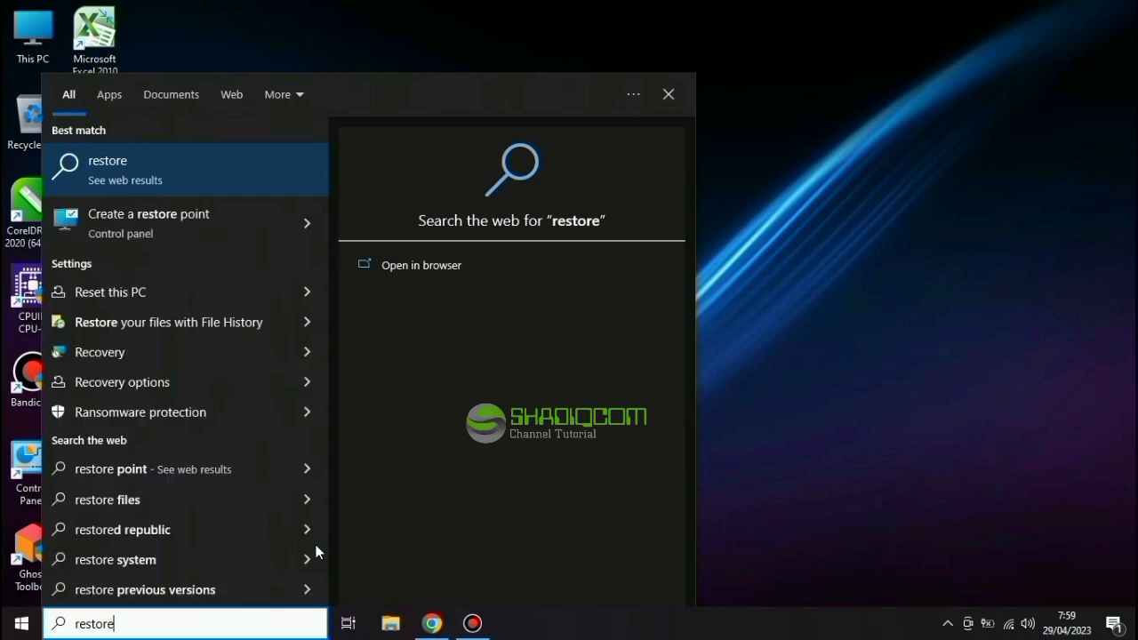
left_click(161, 225)
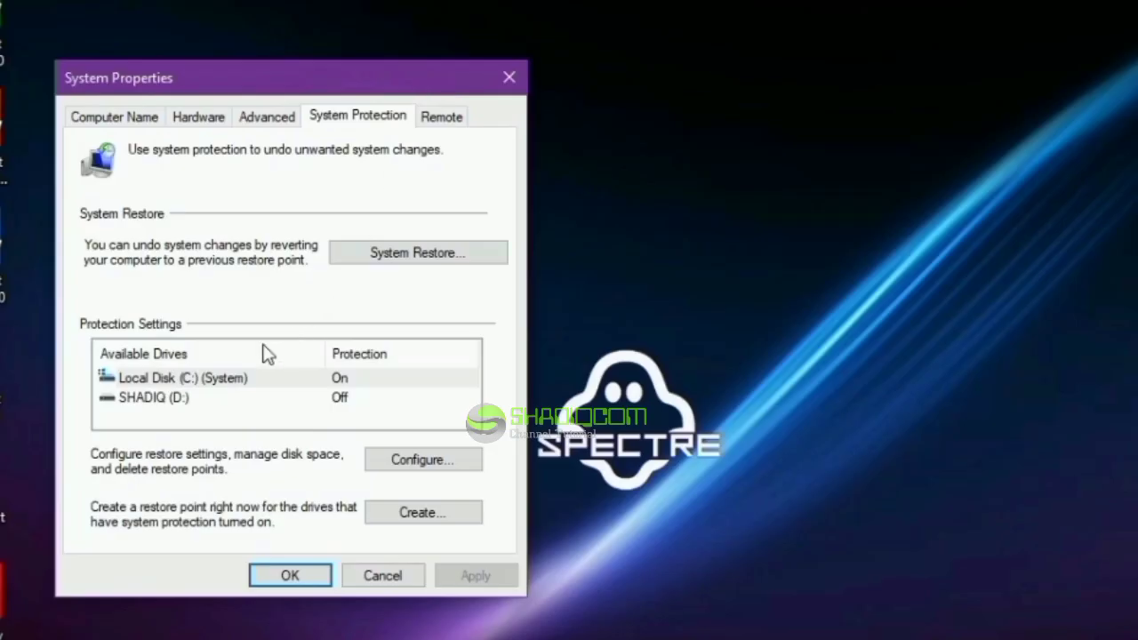
Step: Reduce the maximum system protection disk usage for Local Disk (C:) to 1% (2,47 GB), accepting the deletion of older restore points
left_click(183, 297)
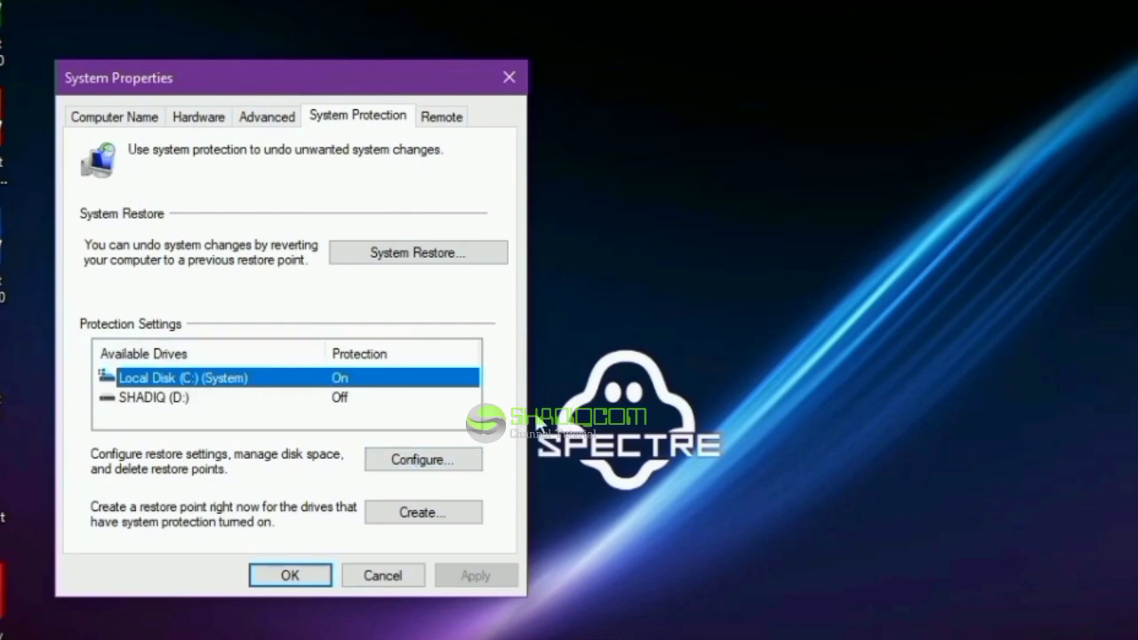
left_click(418, 463)
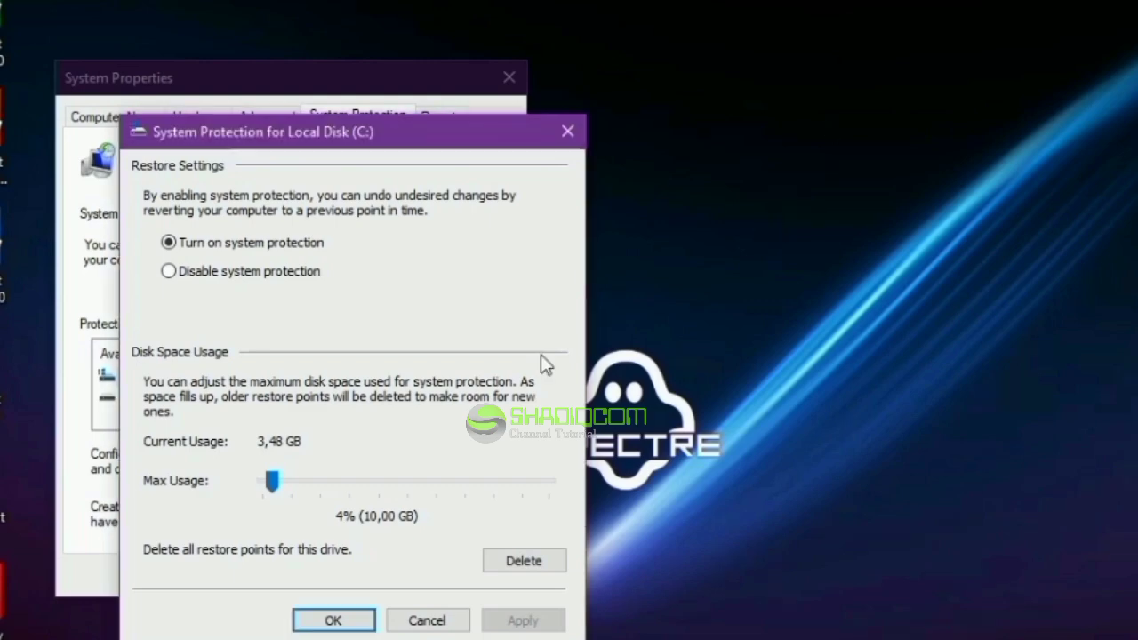
left_click_drag(269, 483, 257, 494)
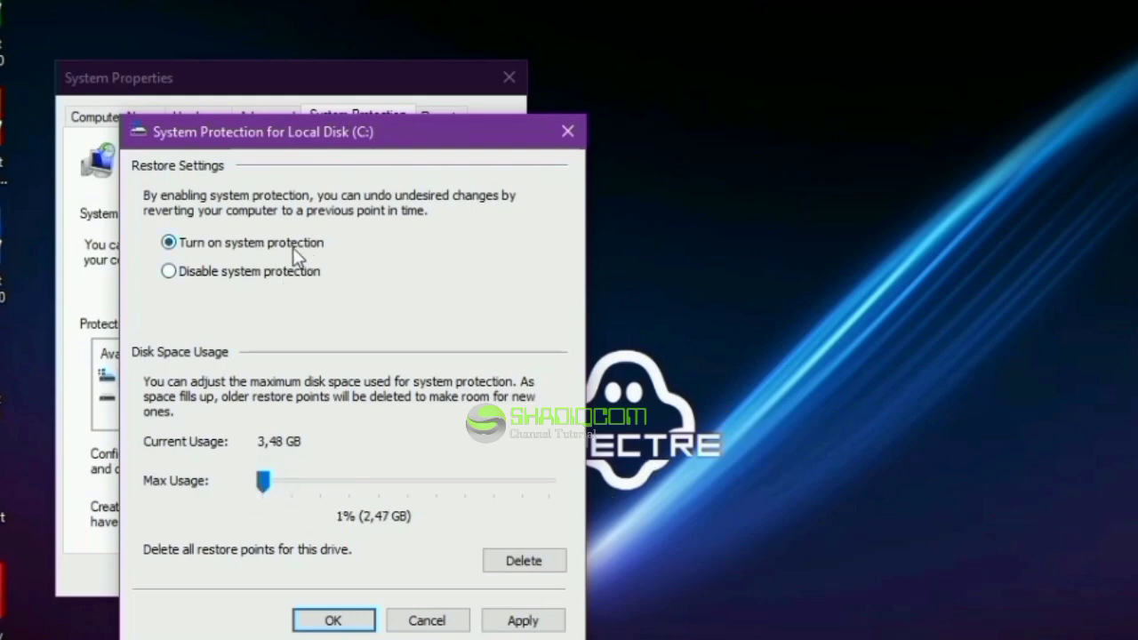
left_click(512, 622)
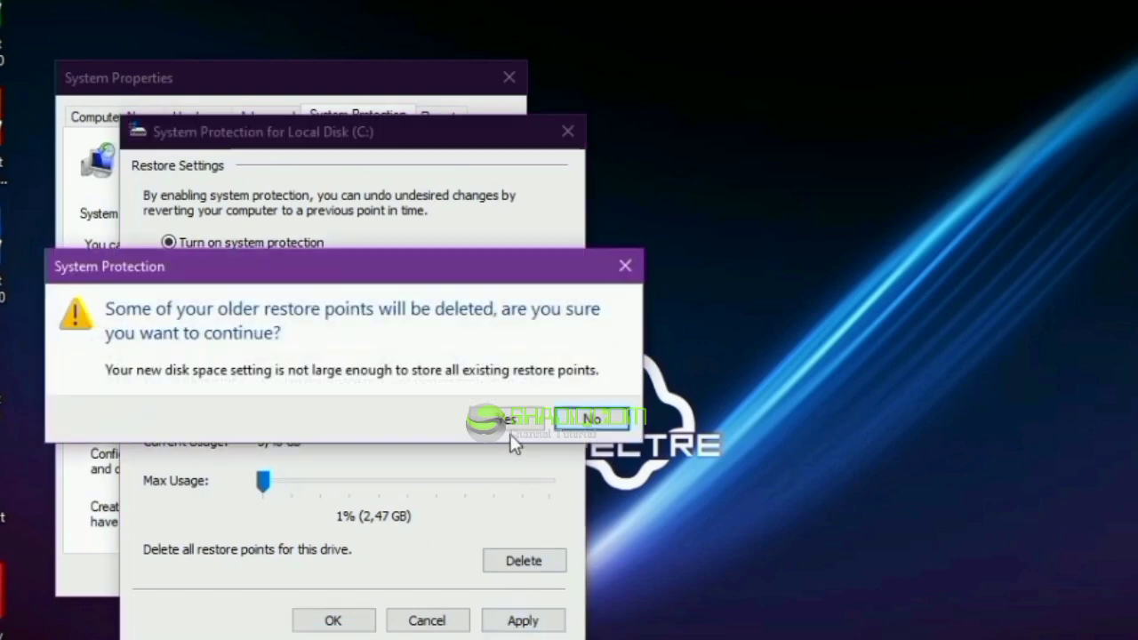
left_click(505, 424)
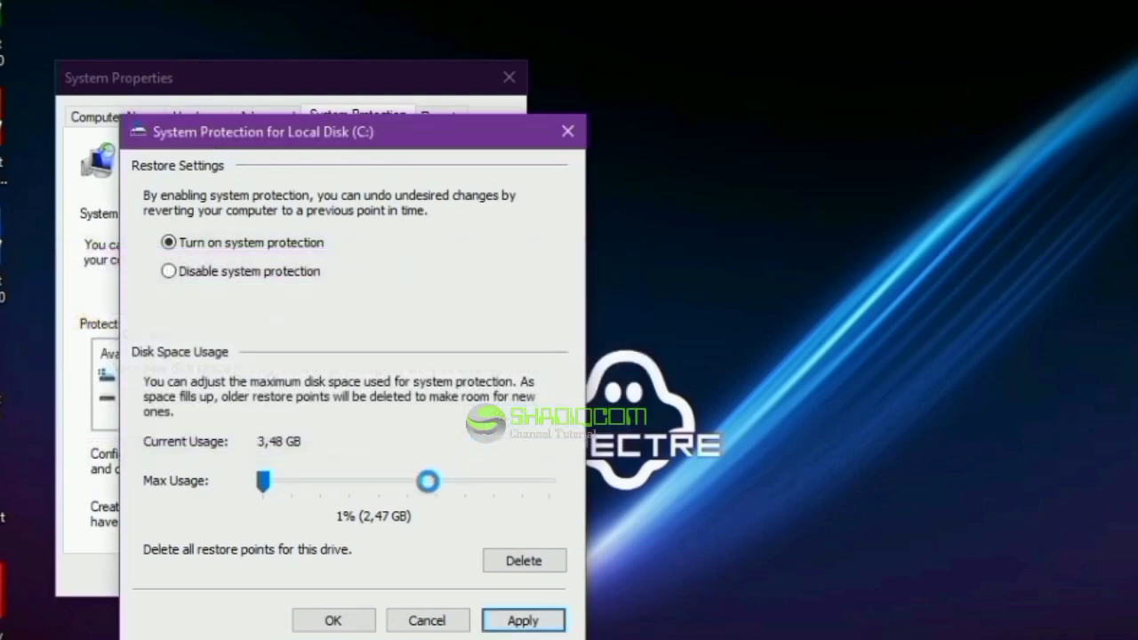
left_click(333, 620)
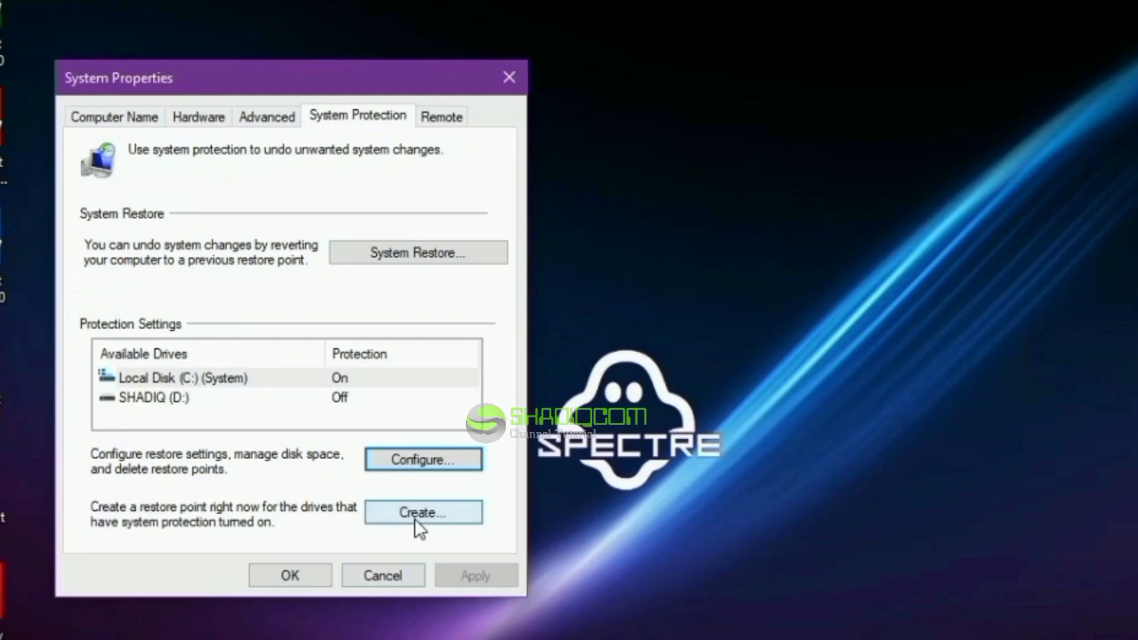
Step: Create a restore point described as "Restore 2023" and close System Properties
left_click(416, 520)
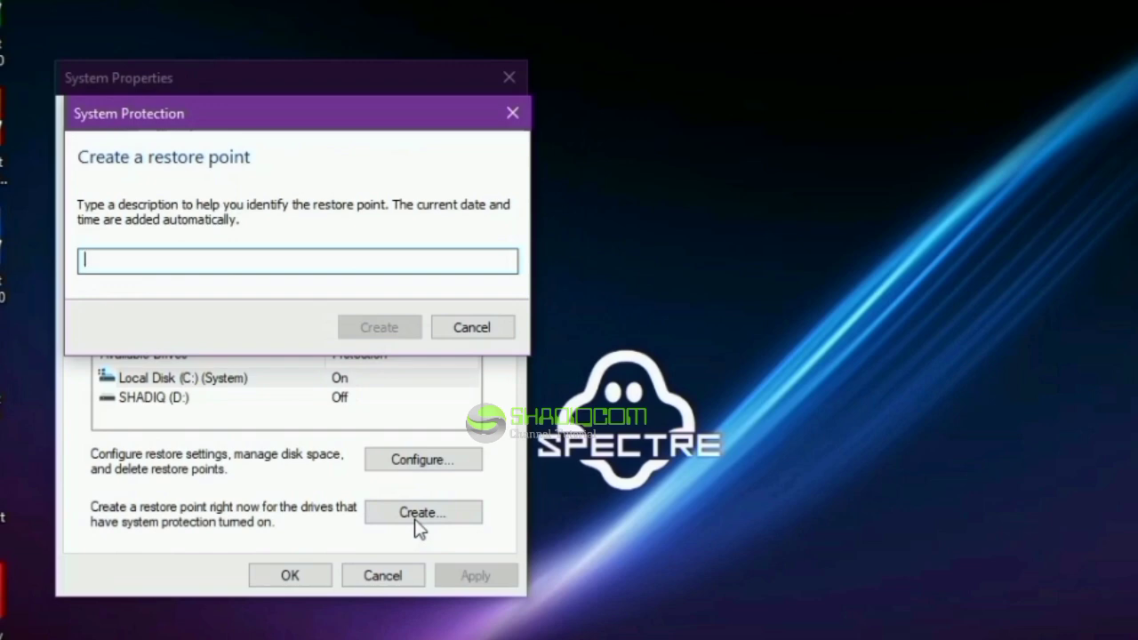
type("Restore")
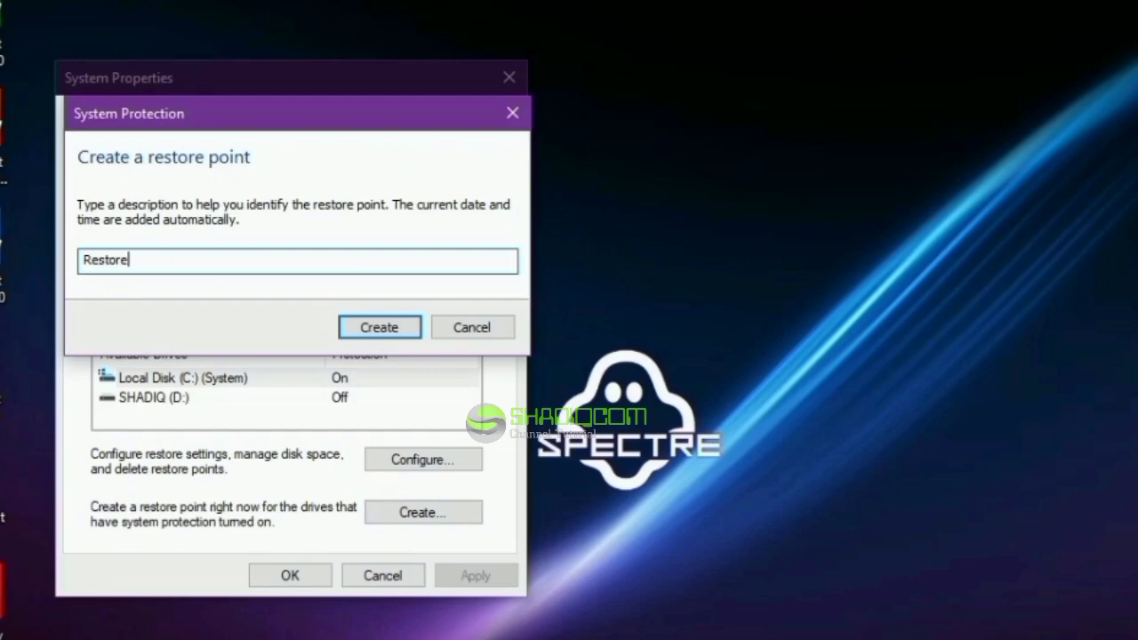
type(" 2023")
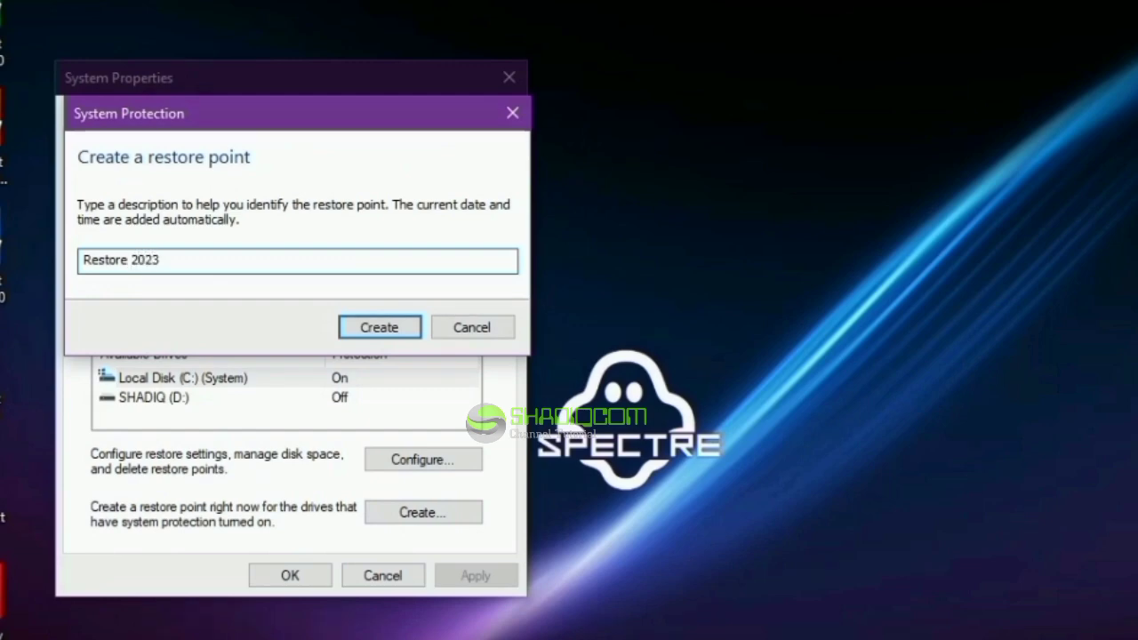
left_click(398, 327)
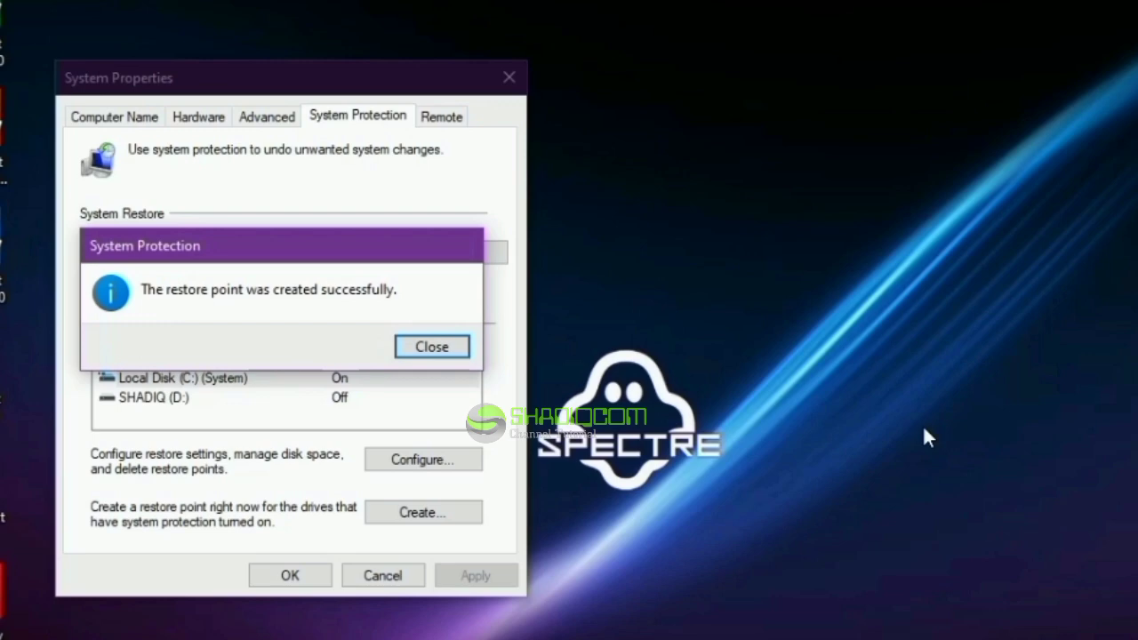
left_click(437, 354)
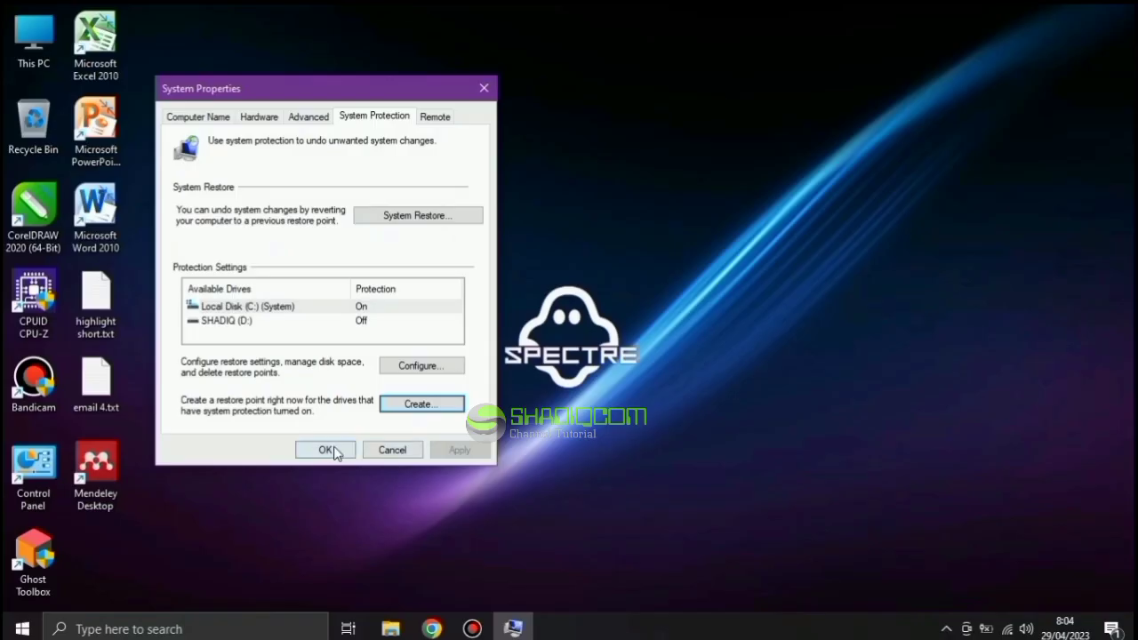
left_click(329, 450)
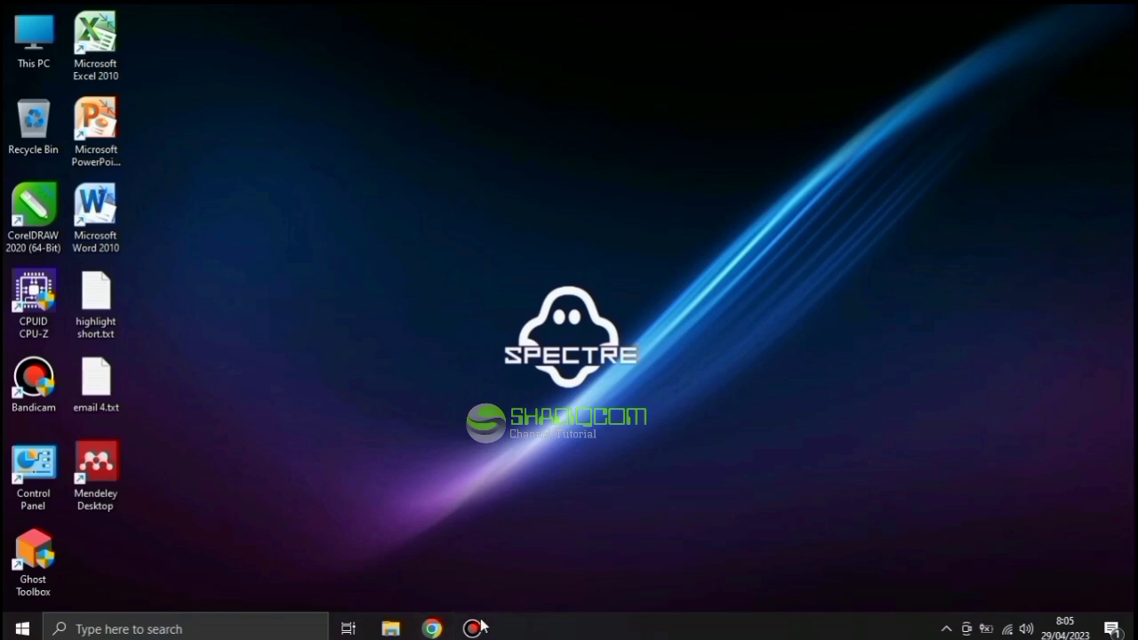
Step: Search Windows for "services" and open the Services console
left_click(178, 627)
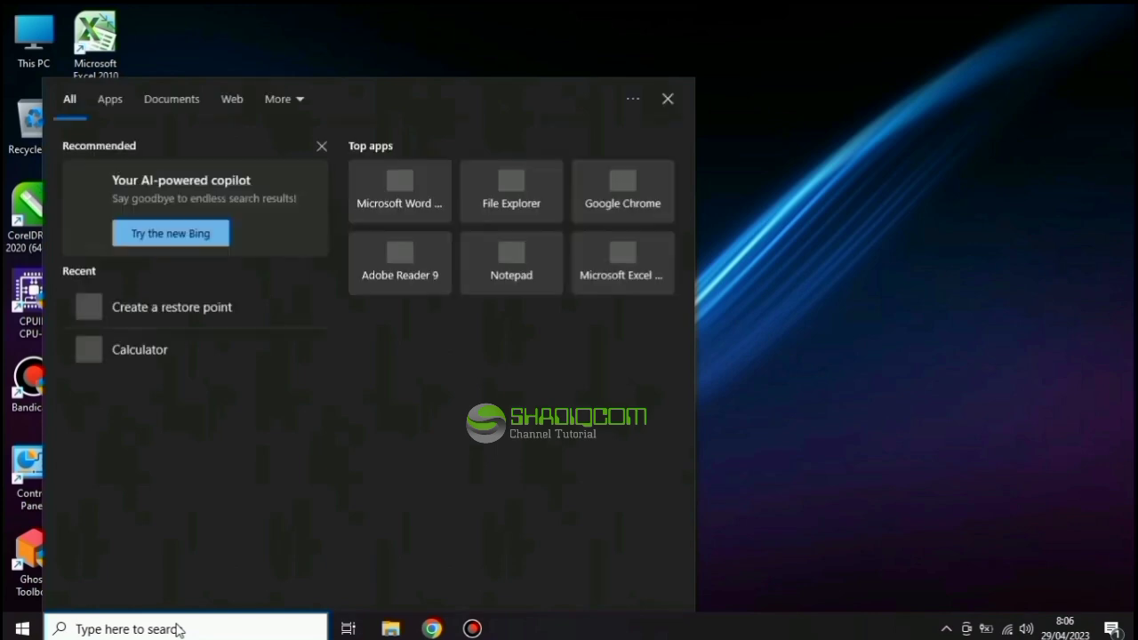
type("serv")
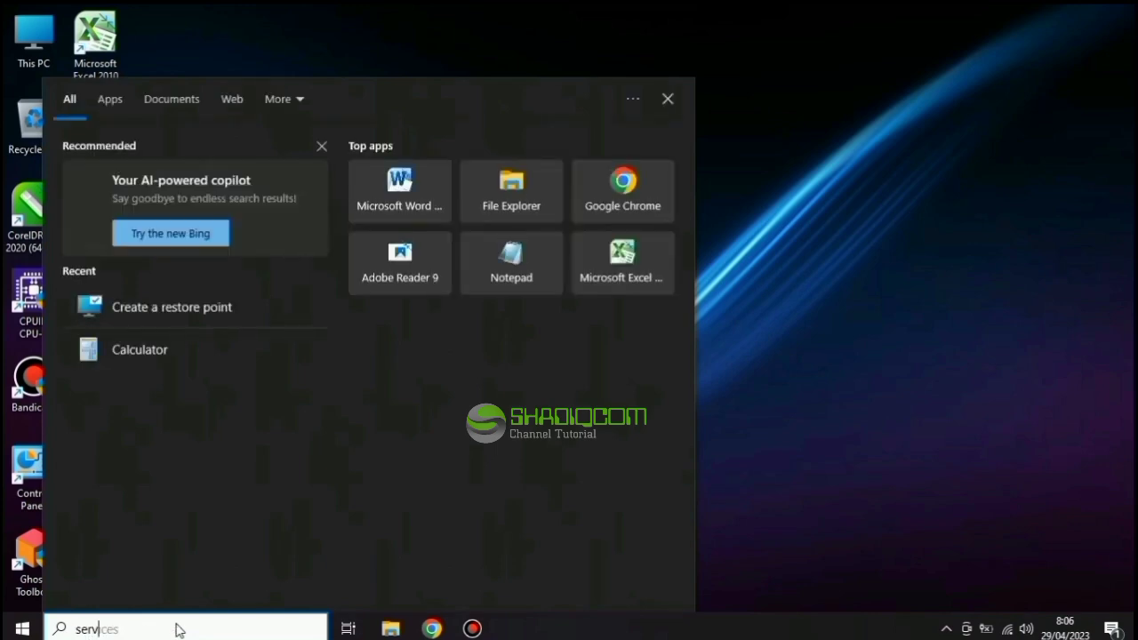
type("ices")
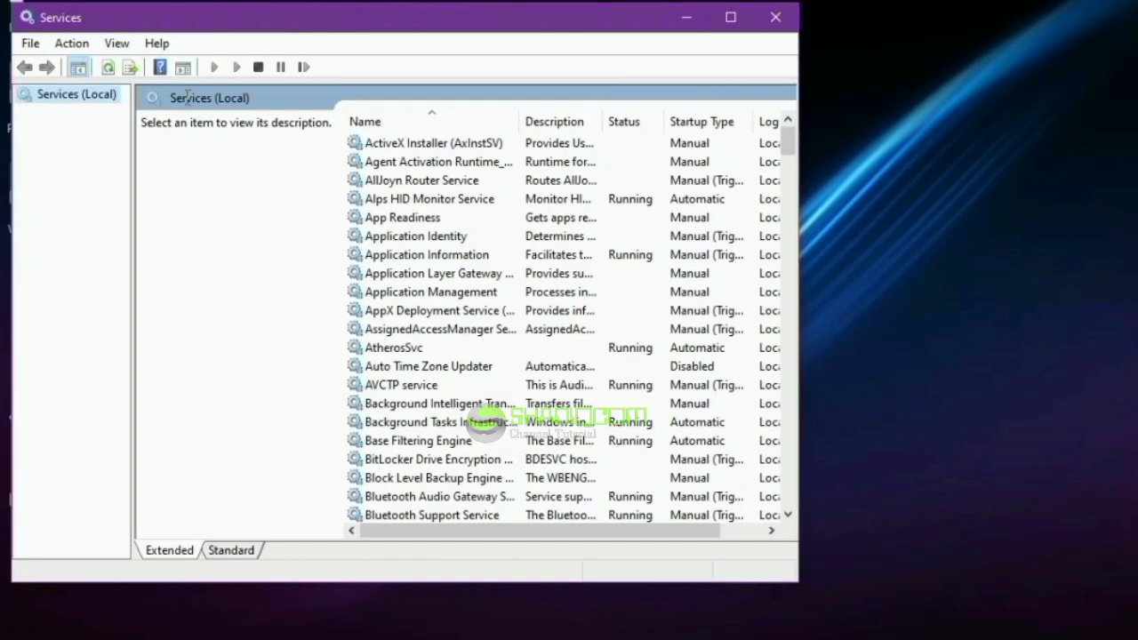
Step: Find the SysMain service in the list of local services and open its properties
scroll(414, 425, "down", 10)
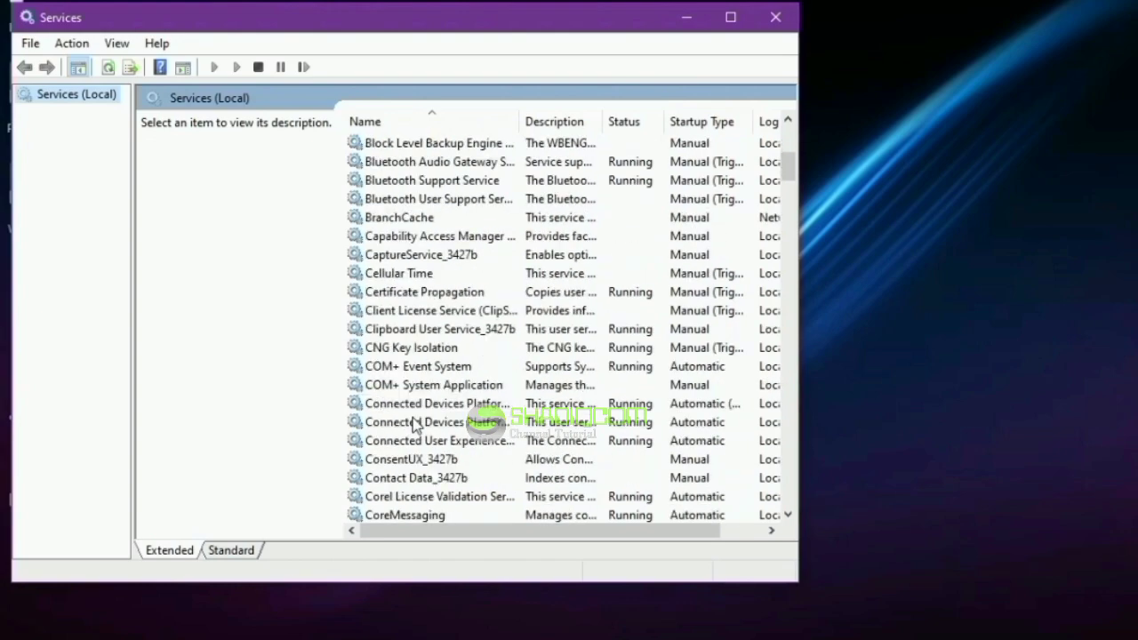
scroll(413, 425, "down", 9)
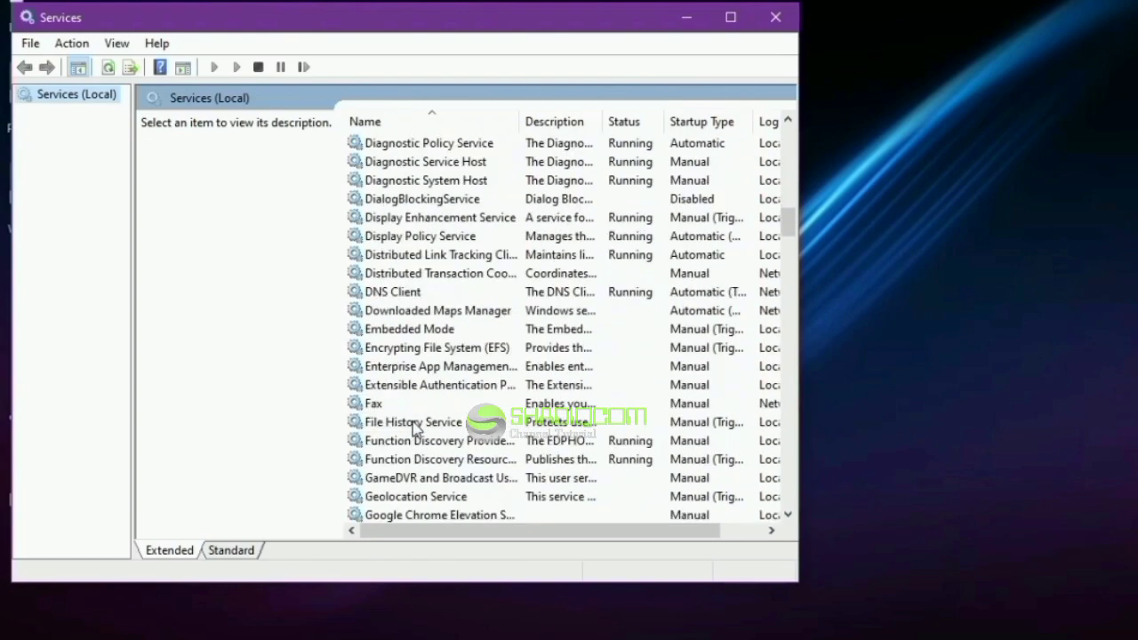
scroll(413, 425, "down", 20)
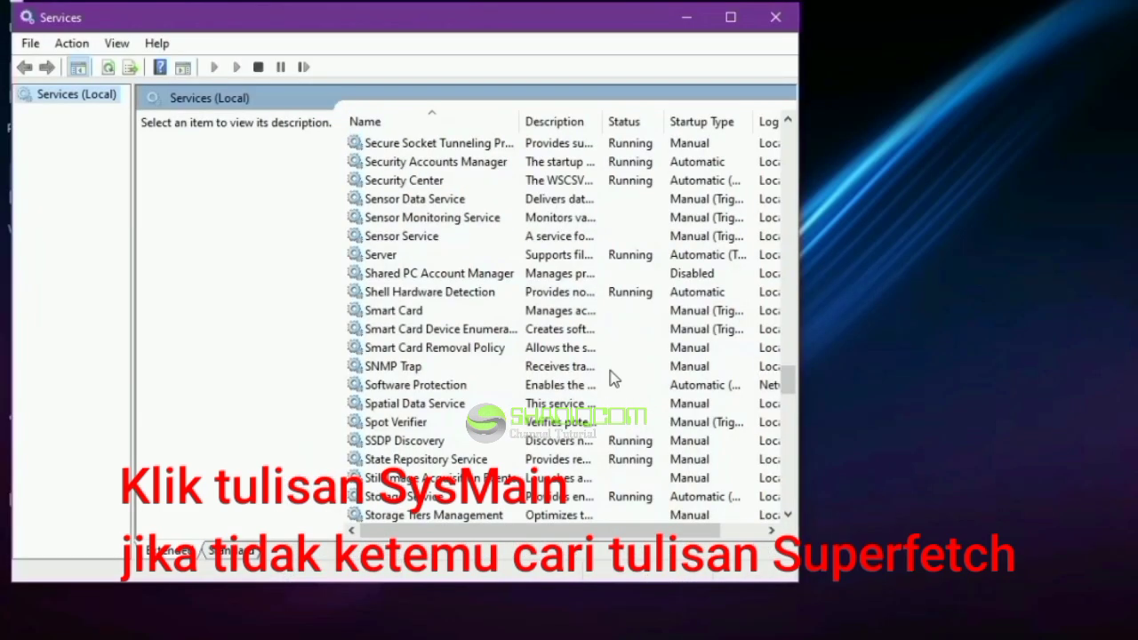
scroll(611, 378, "down", 3)
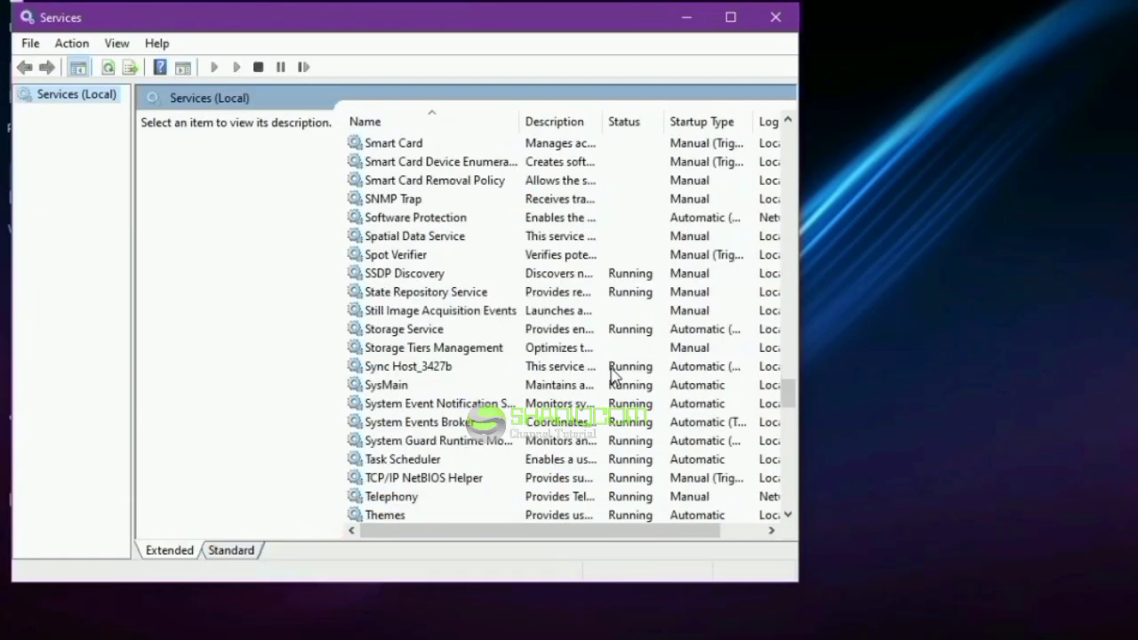
scroll(418, 391, "down", 2)
left_click(397, 275)
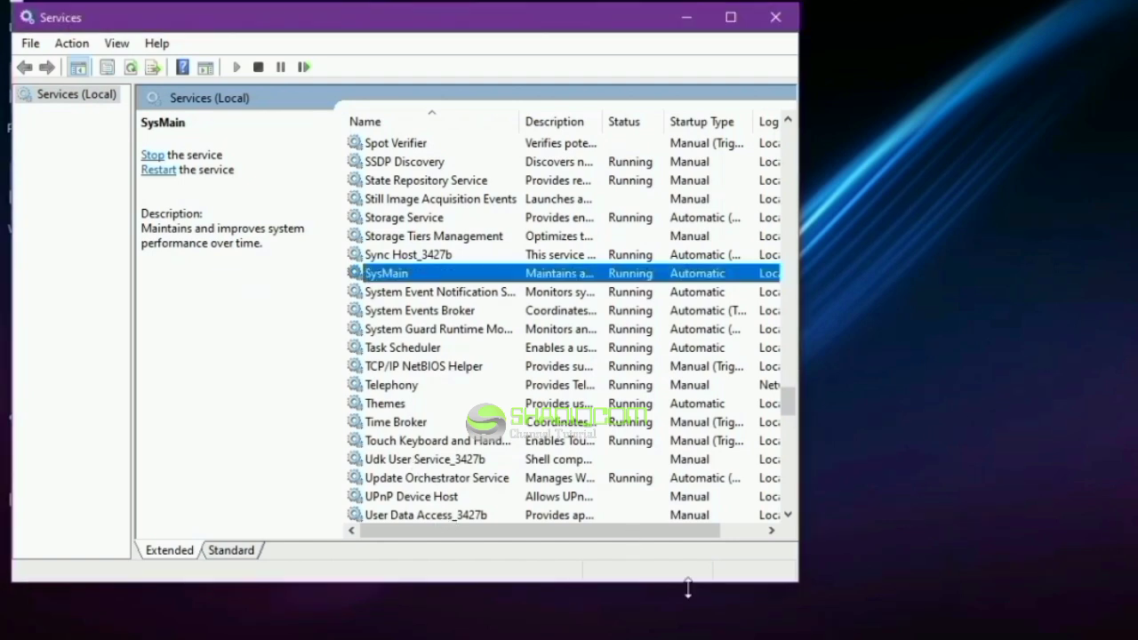
right_click(425, 277)
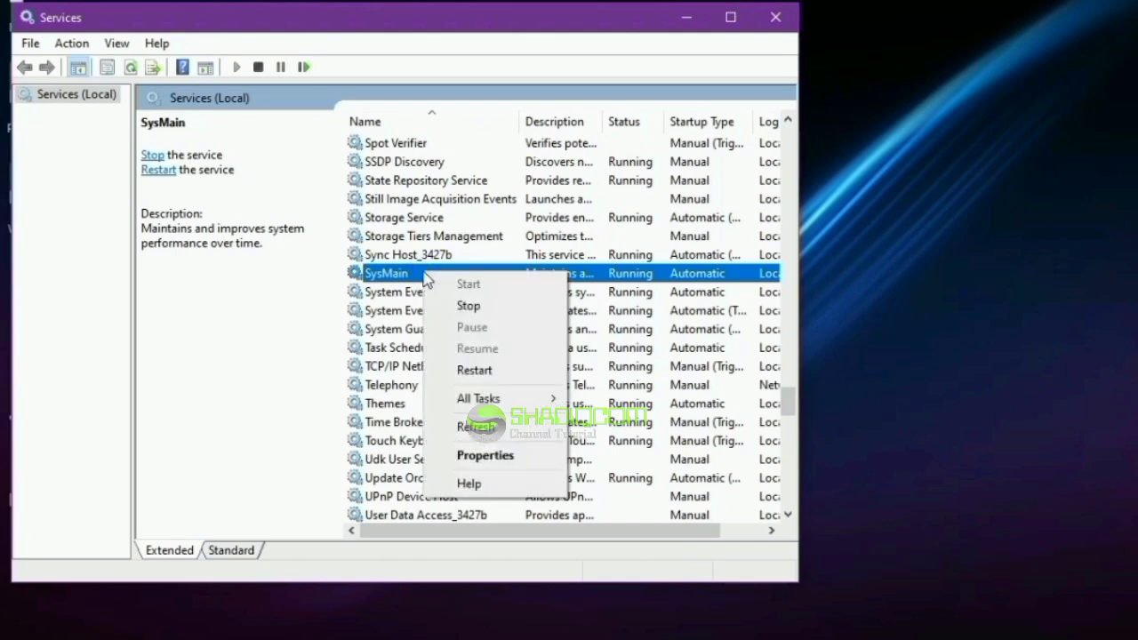
left_click(471, 455)
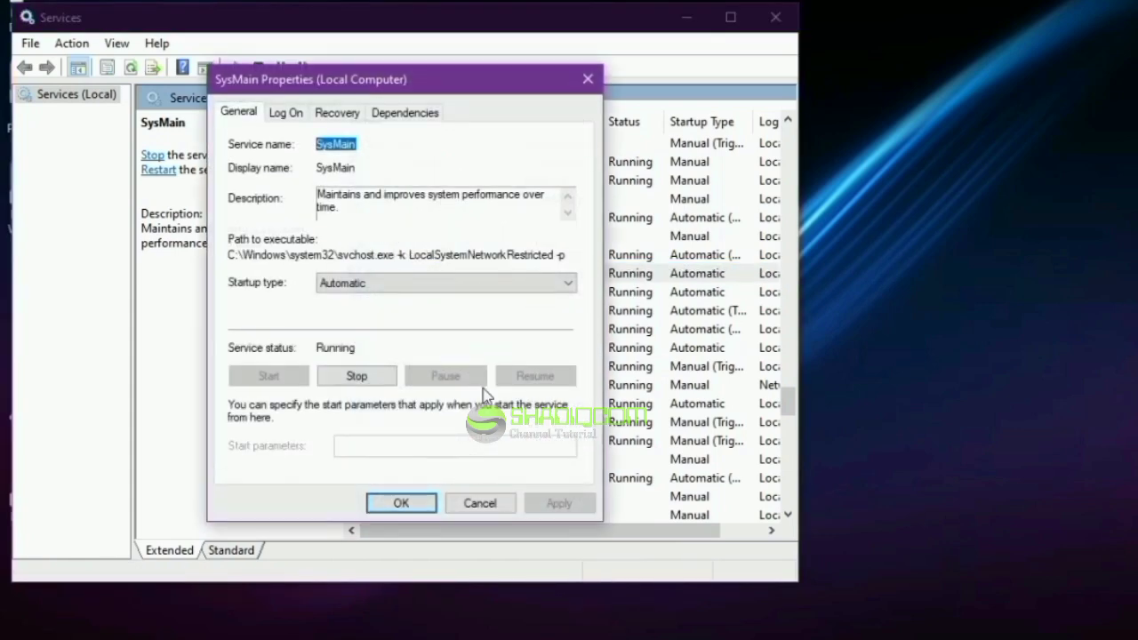
Step: Set the SysMain startup type to Disabled, stop the service, apply the changes and close Services
left_click(471, 289)
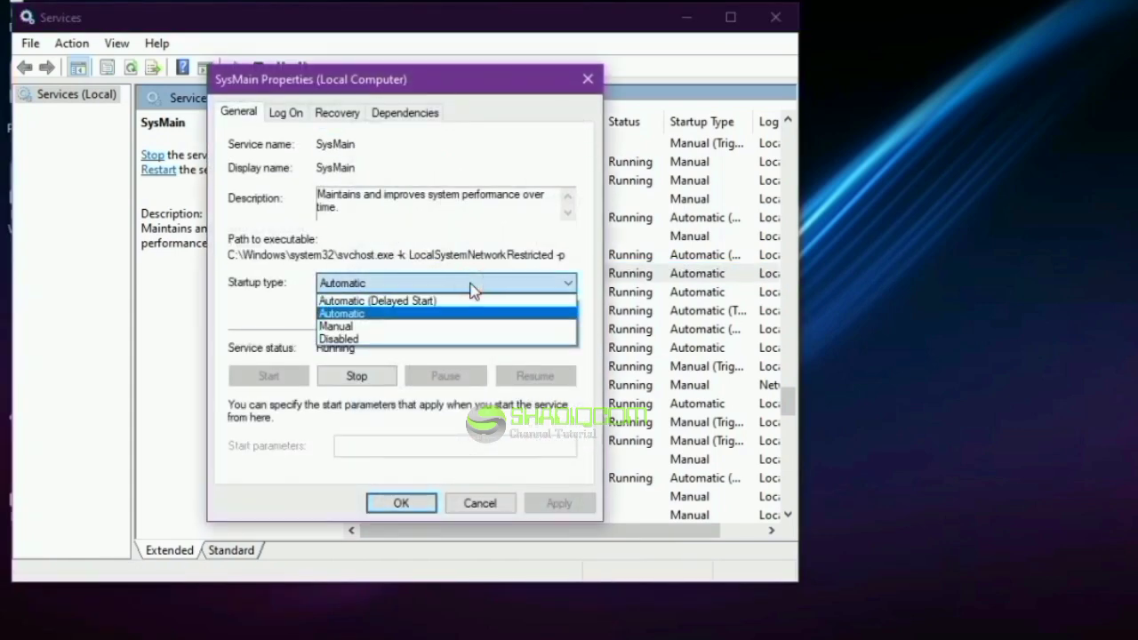
left_click(378, 339)
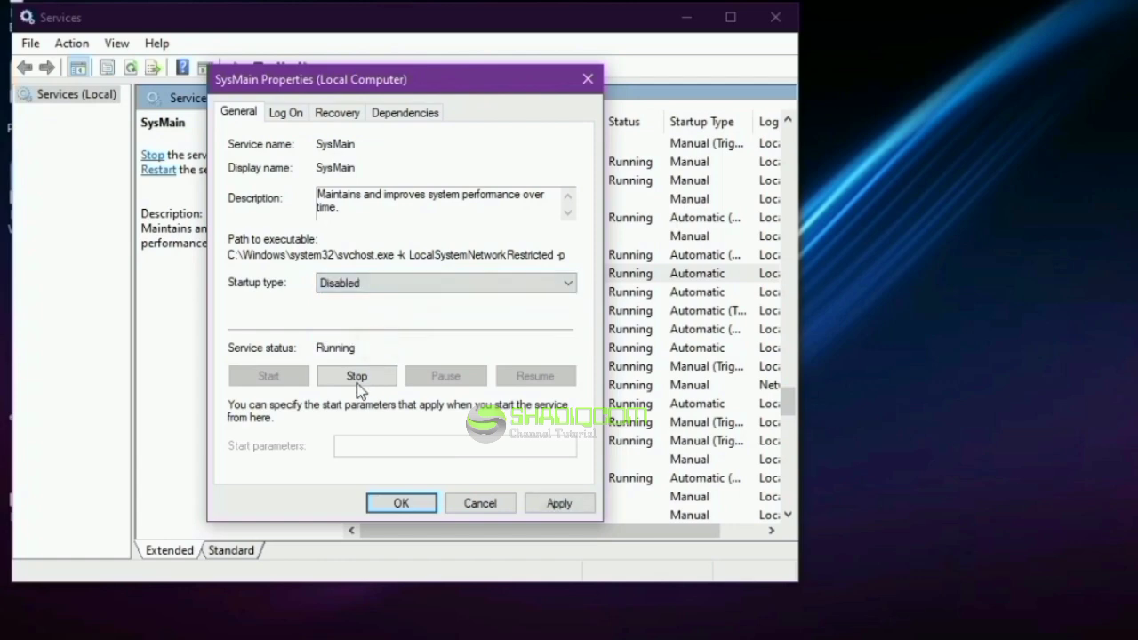
left_click(359, 377)
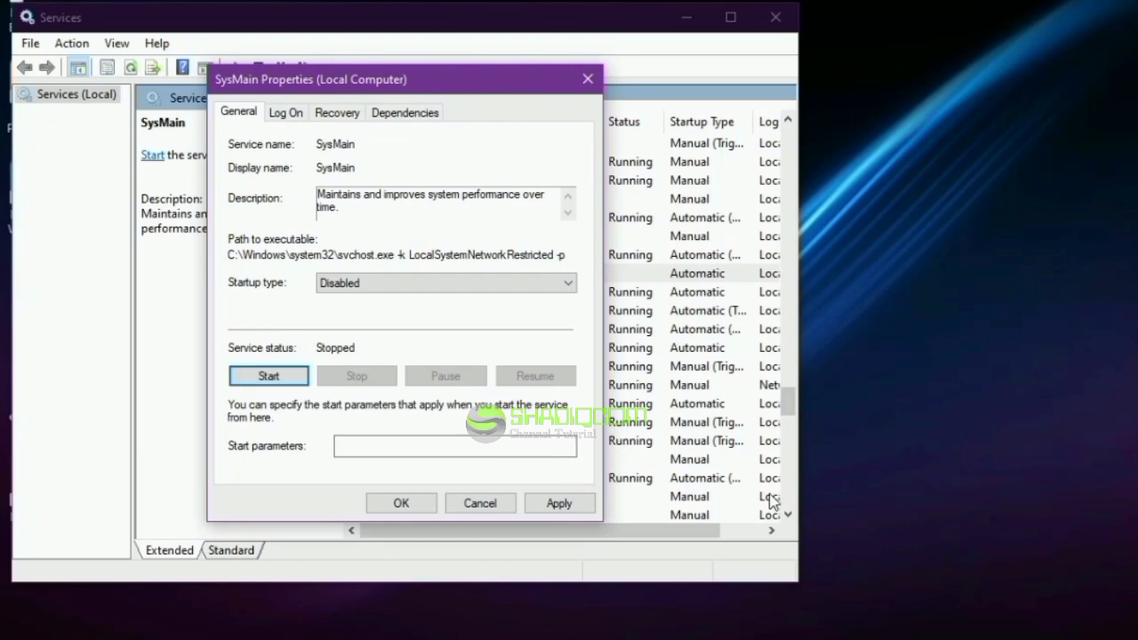
left_click(559, 503)
left_click(402, 503)
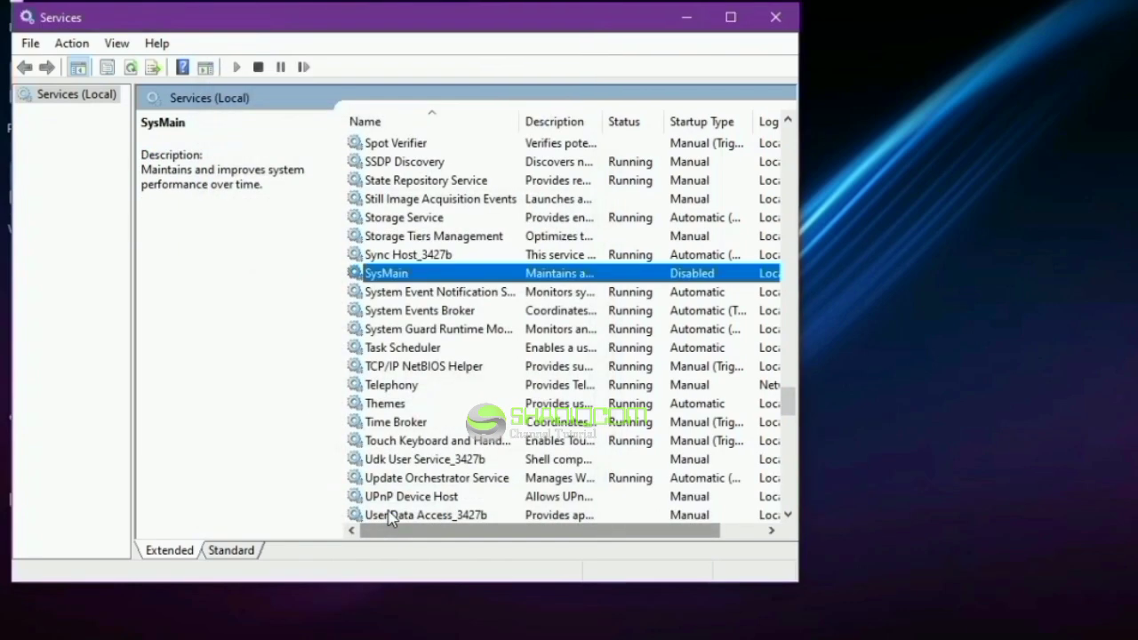
left_click(775, 17)
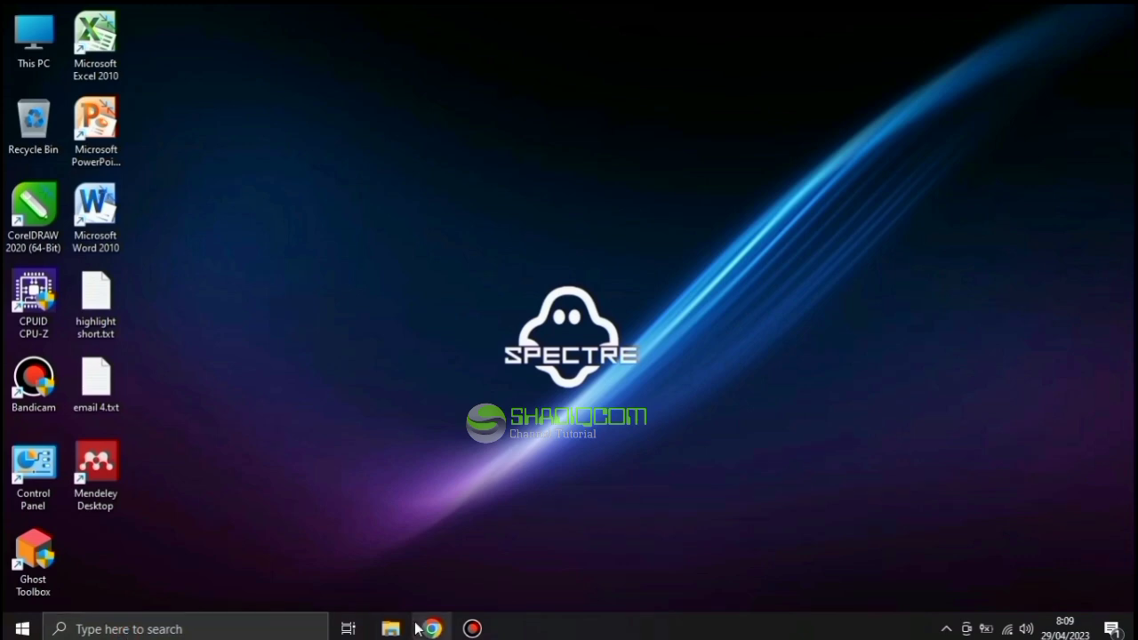
Step: Search Windows for "regedit" and run Registry Editor as administrator
left_click(89, 628)
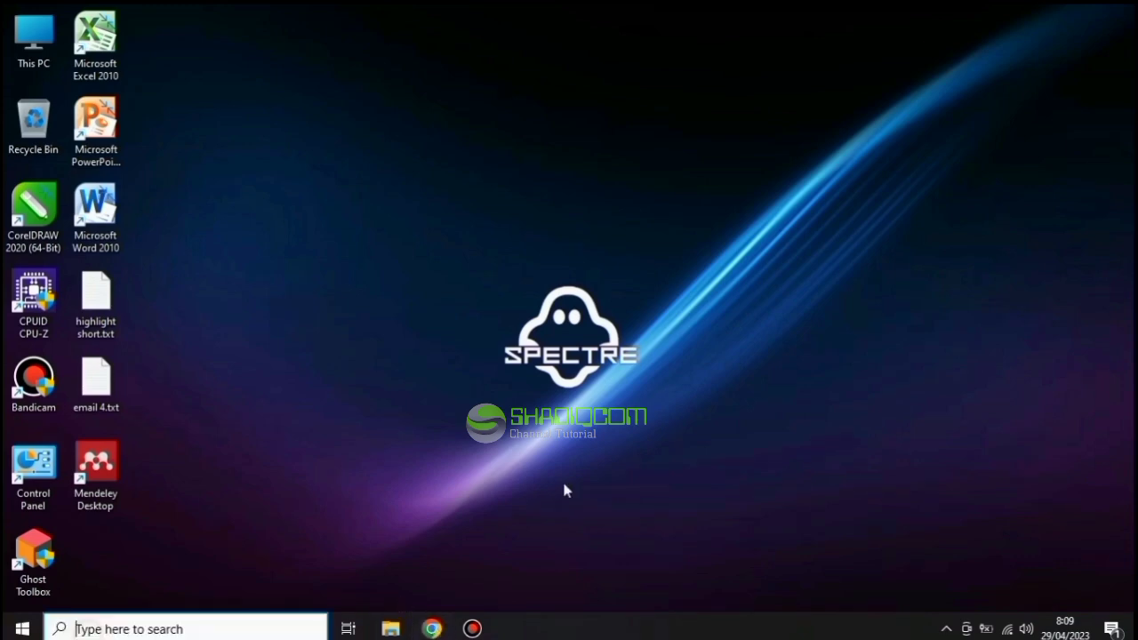
type("regedit")
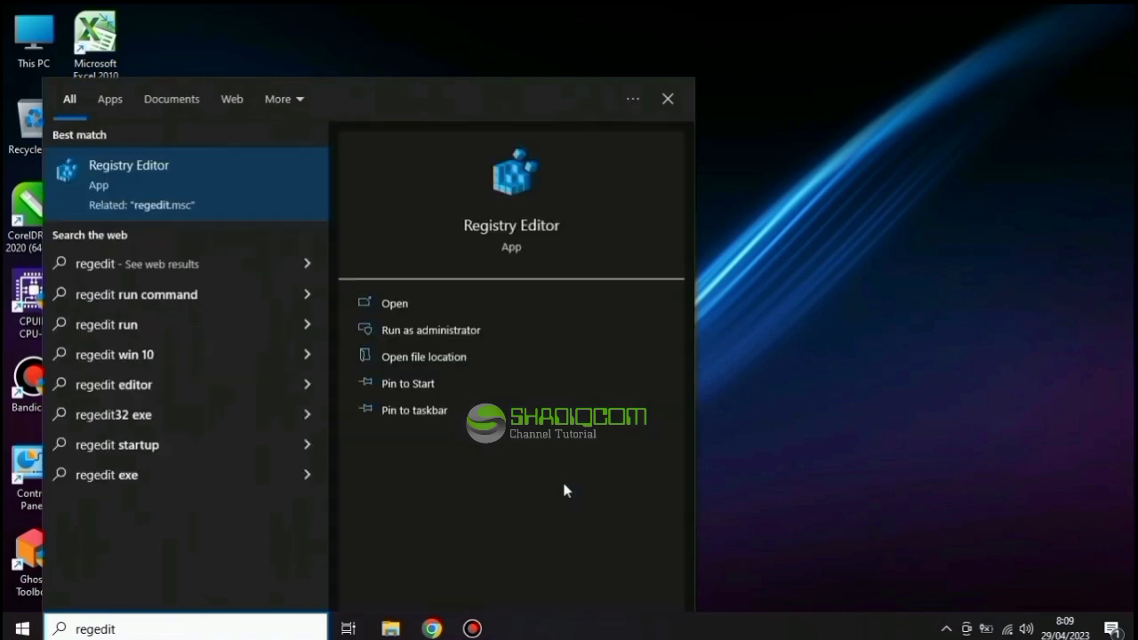
right_click(164, 185)
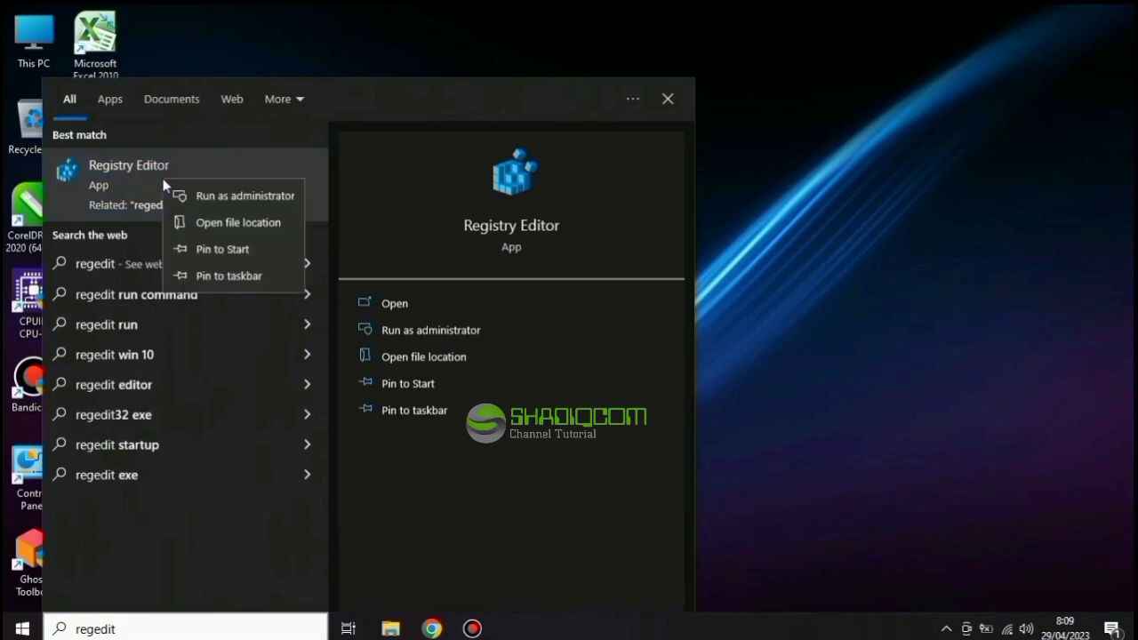
left_click(210, 197)
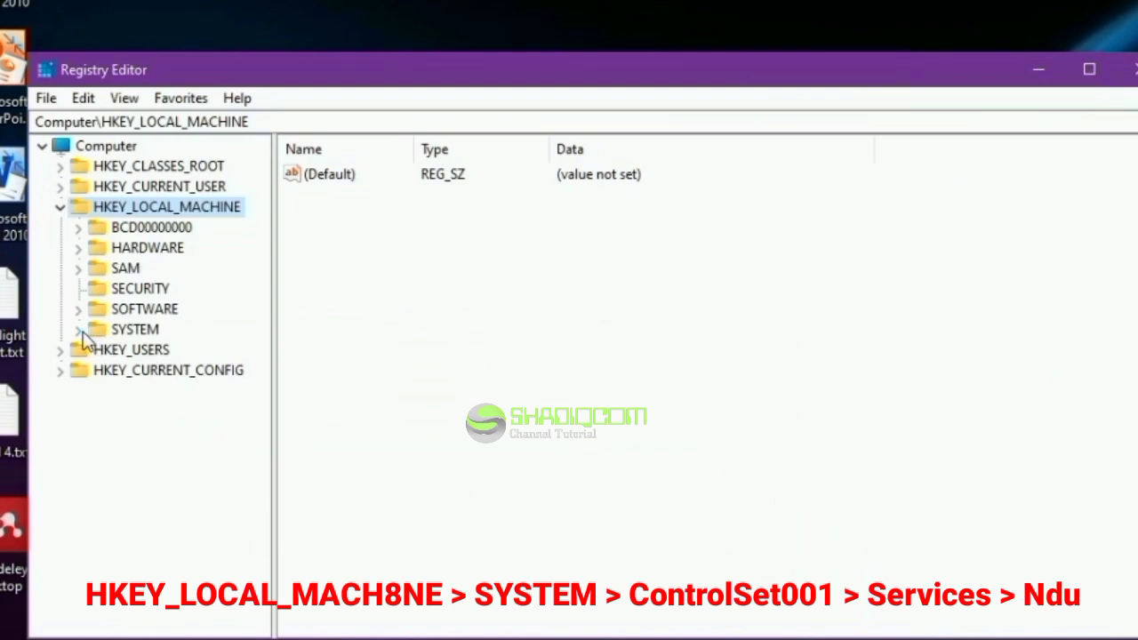
Step: Browse the registry to HKEY_LOCAL_MACHINE\SYSTEM\ControlSet001\Services and select the Ndu key
left_click(79, 330)
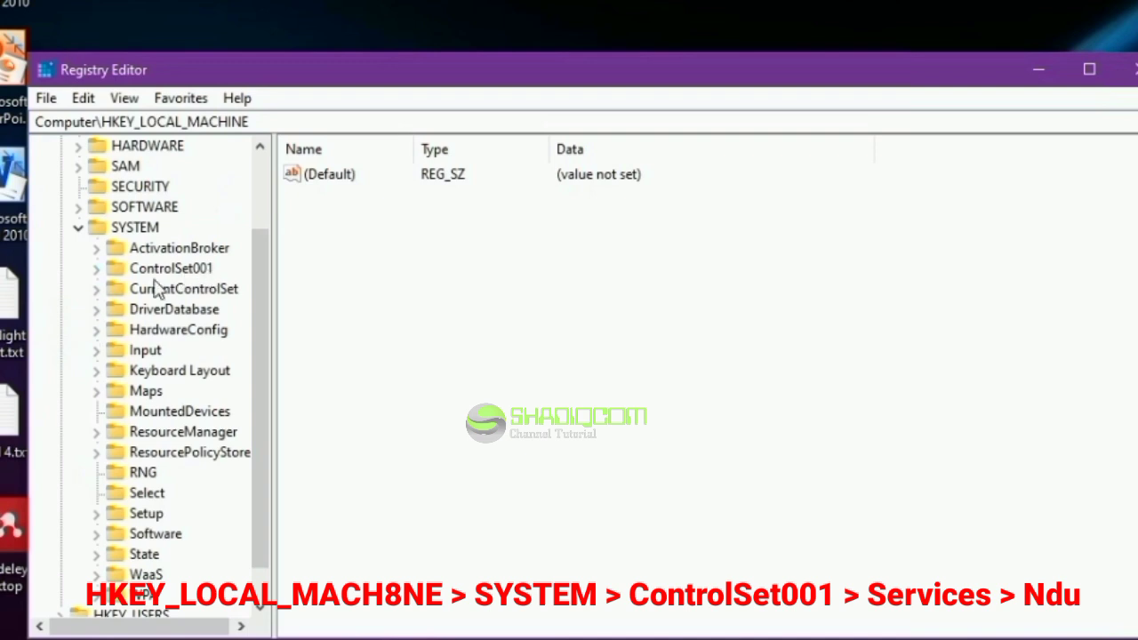
left_click(96, 268)
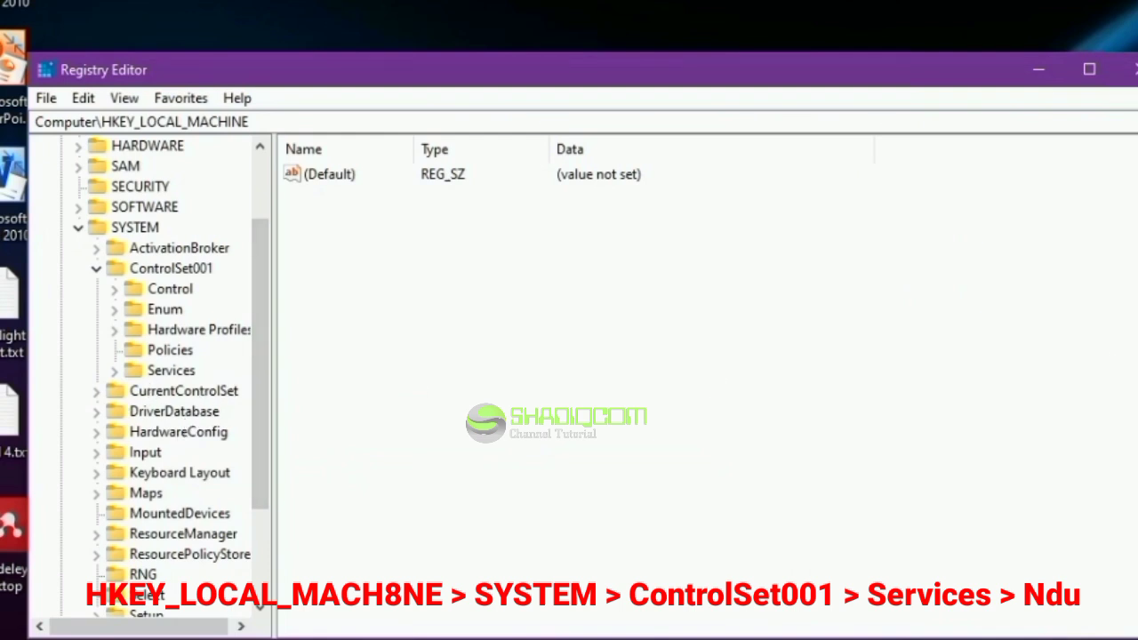
left_click(113, 370)
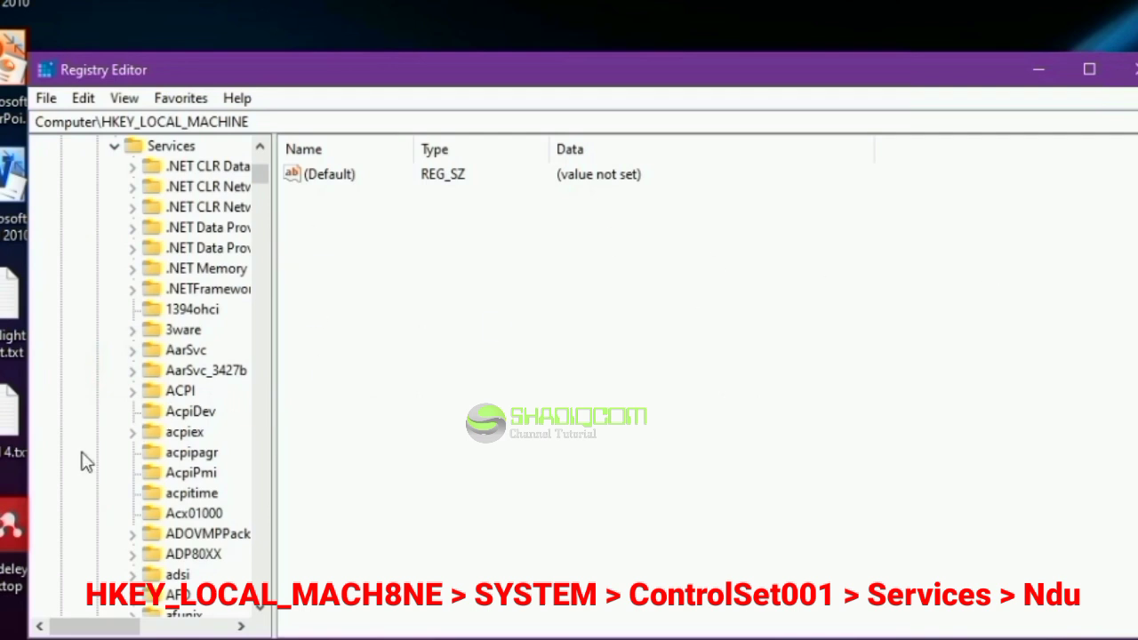
scroll(89, 467, "down", 8)
scroll(89, 471, "down", 20)
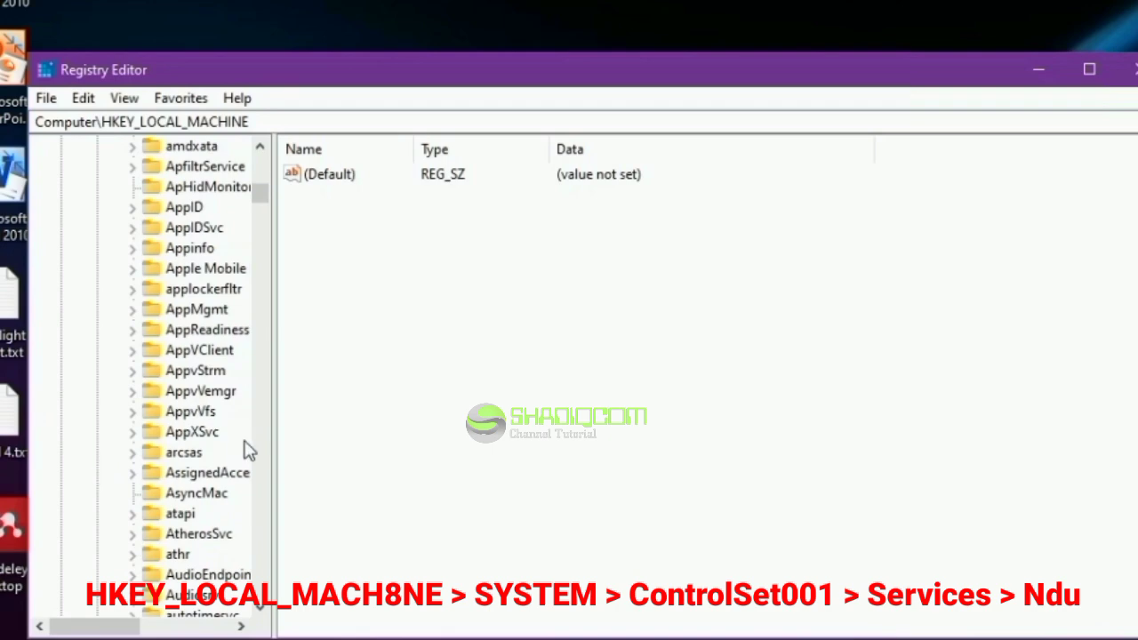
scroll(229, 472, "down", 20)
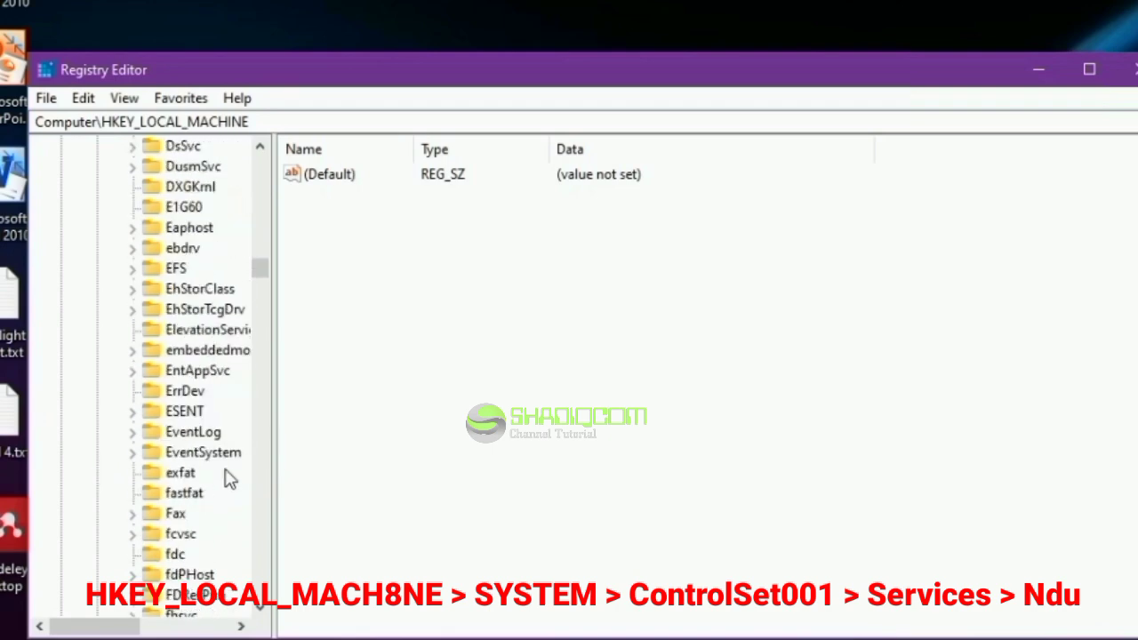
scroll(214, 478, "down", 18)
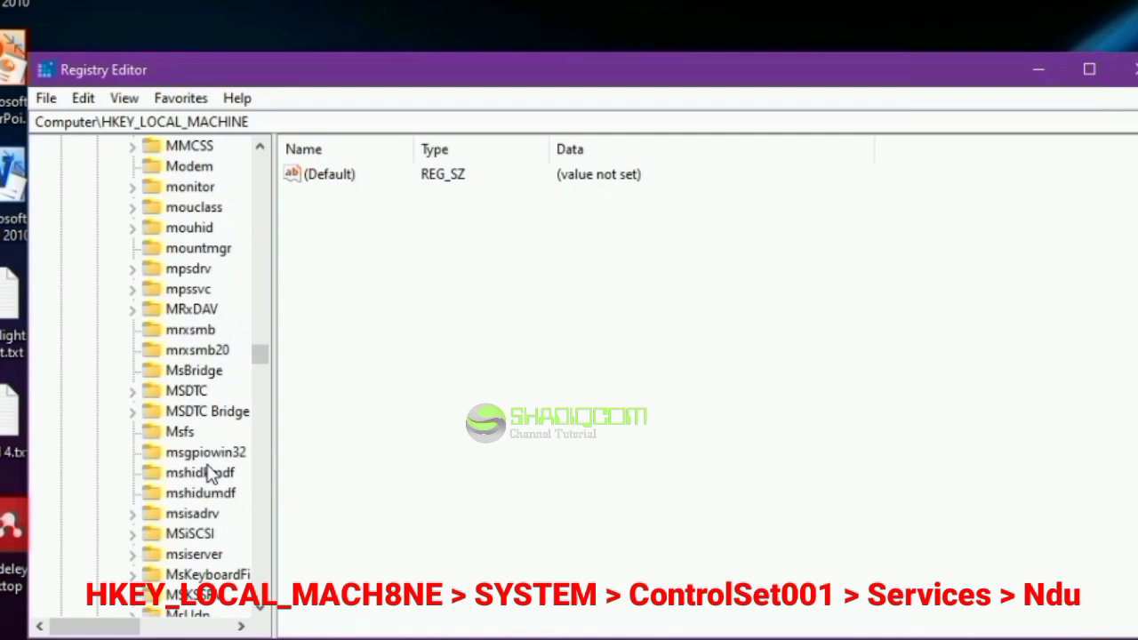
scroll(208, 472, "down", 10)
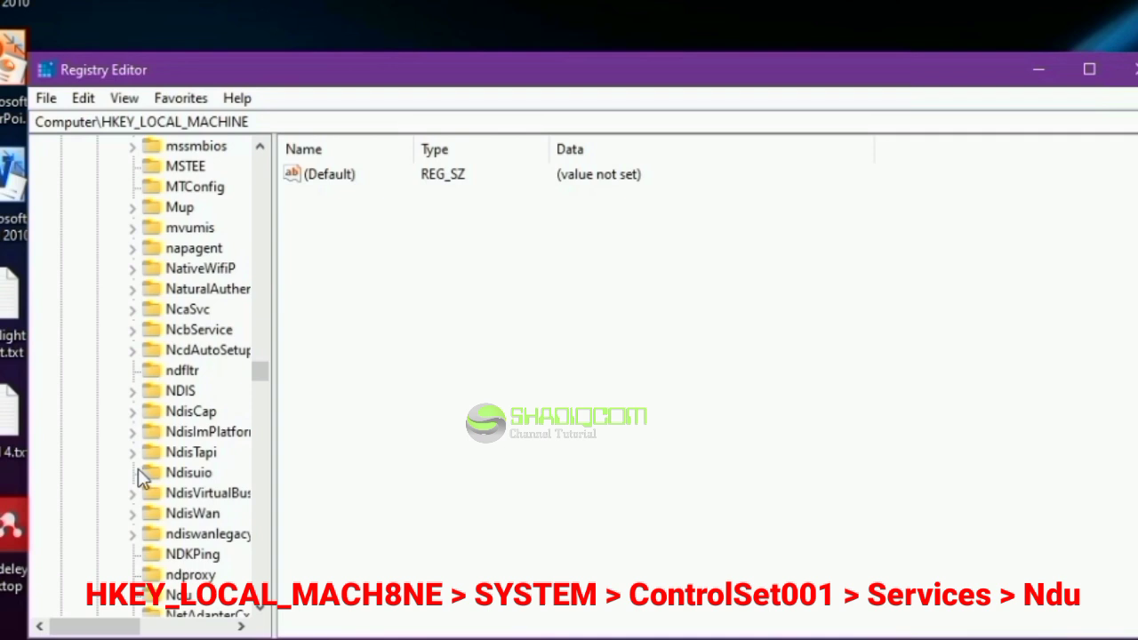
scroll(145, 472, "down", 3)
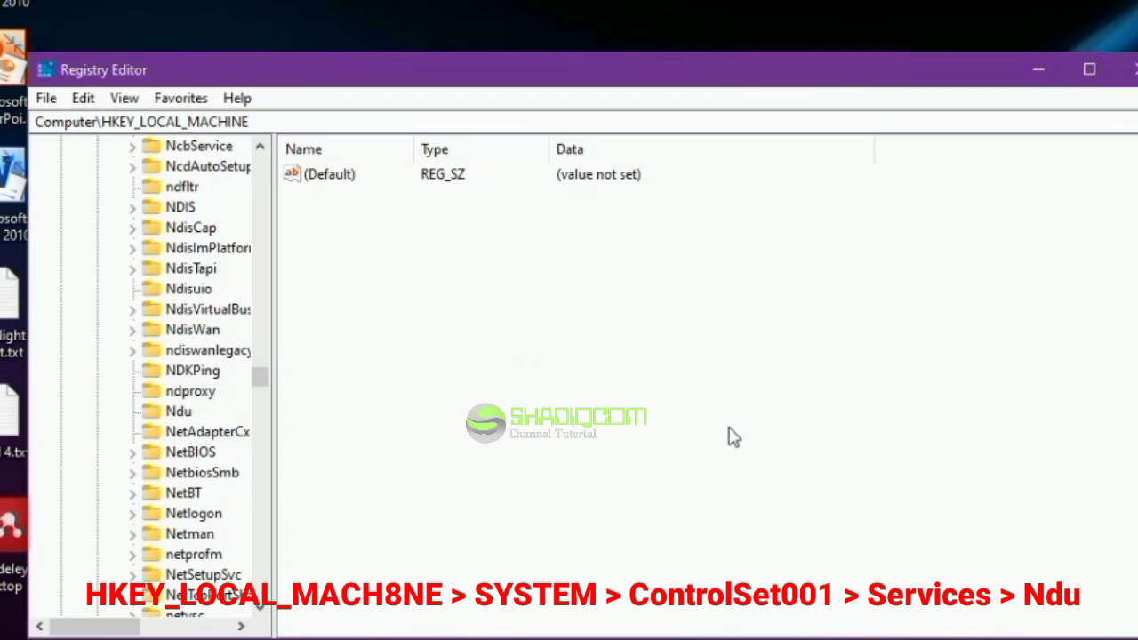
left_click(179, 412)
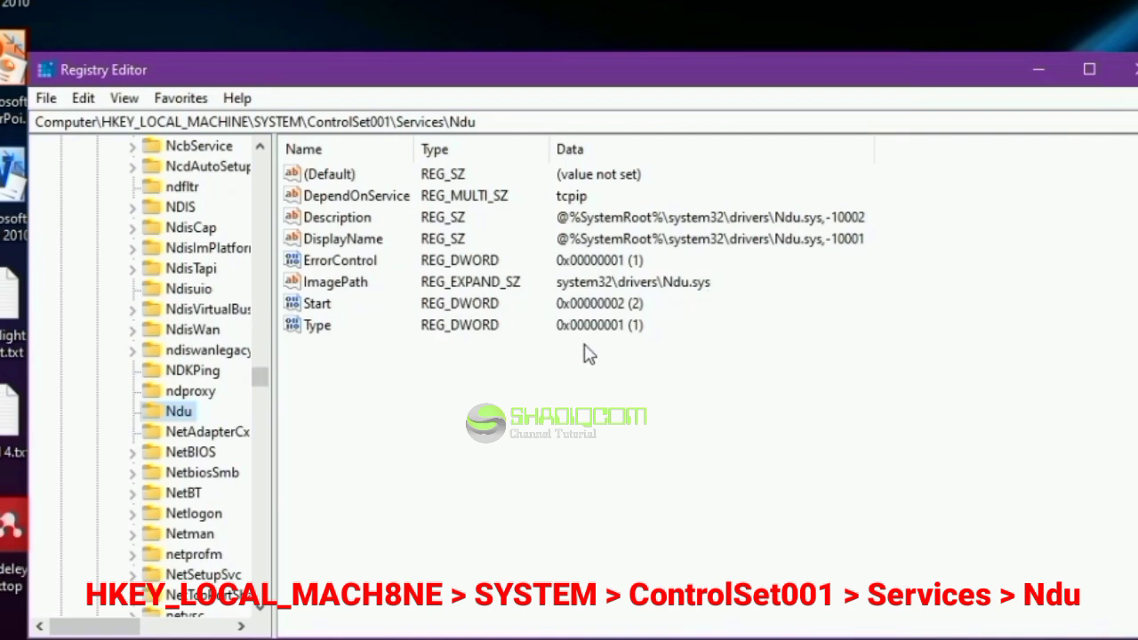
Step: Set the value data of the Ndu key's Start DWORD to 4 in hexadecimal
double_click(316, 303)
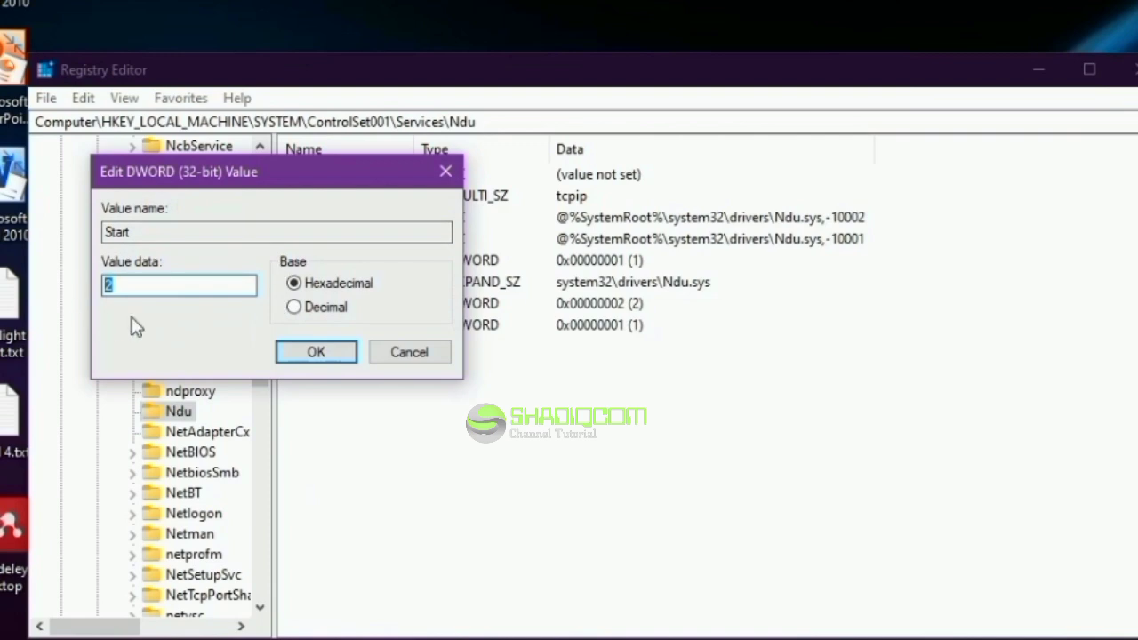
type("4")
left_click(316, 354)
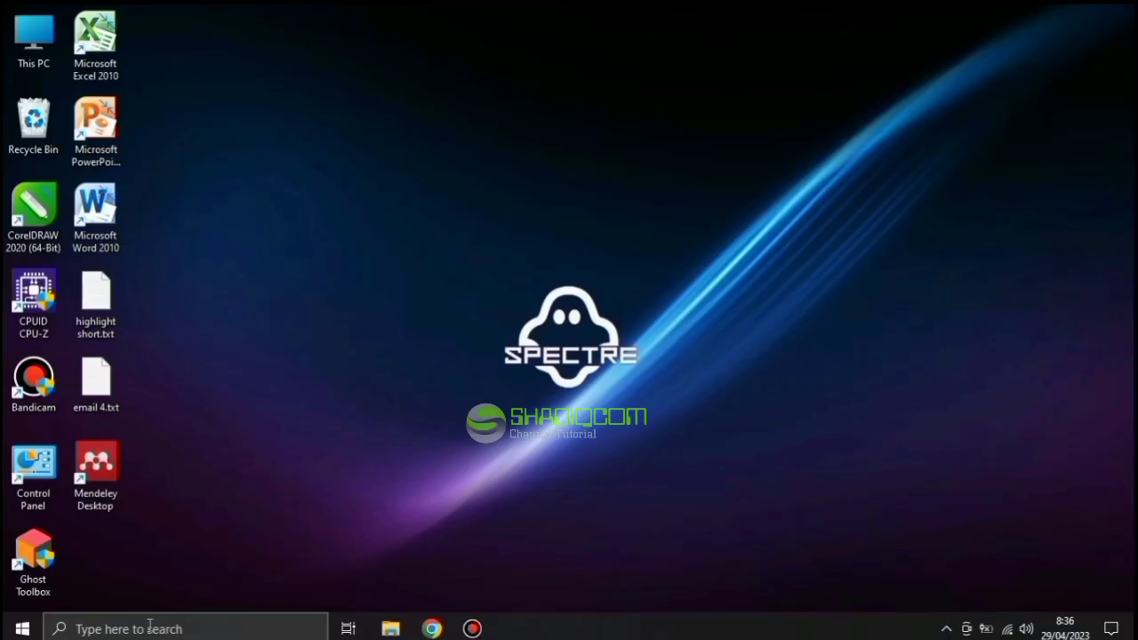
Step: Search Windows for "control panel" and open Control Panel
left_click(149, 627)
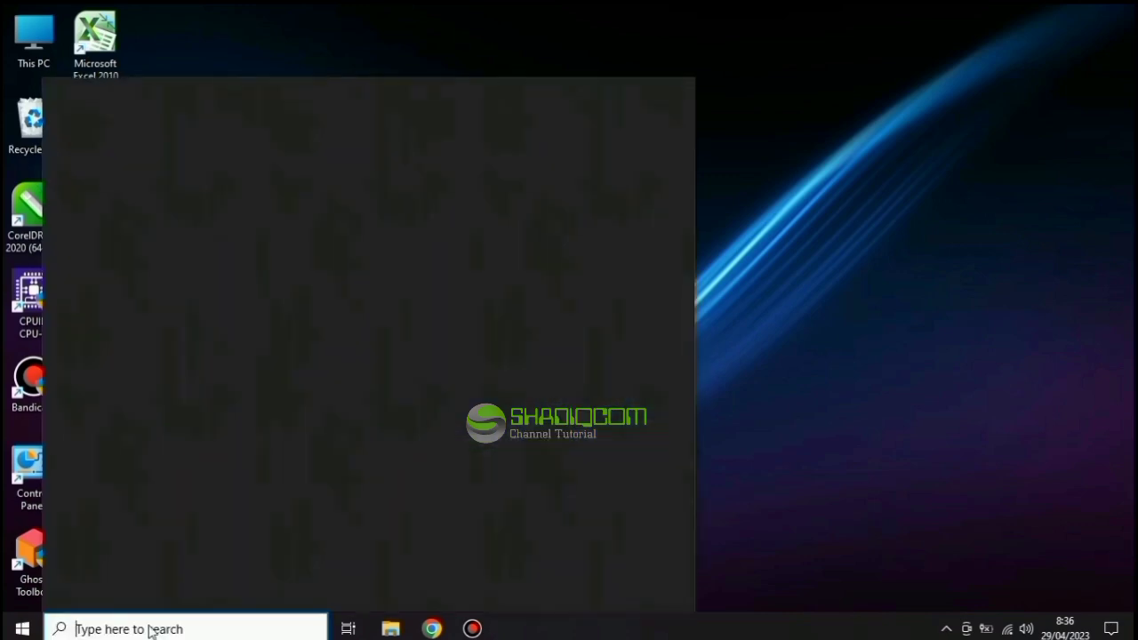
type("control panel")
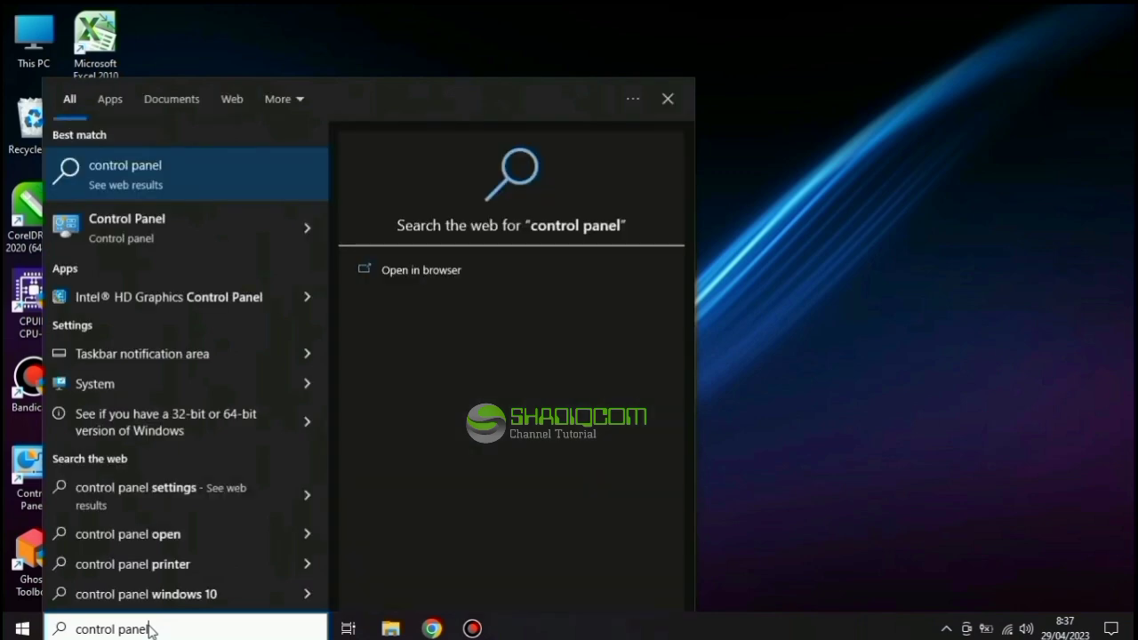
left_click(137, 237)
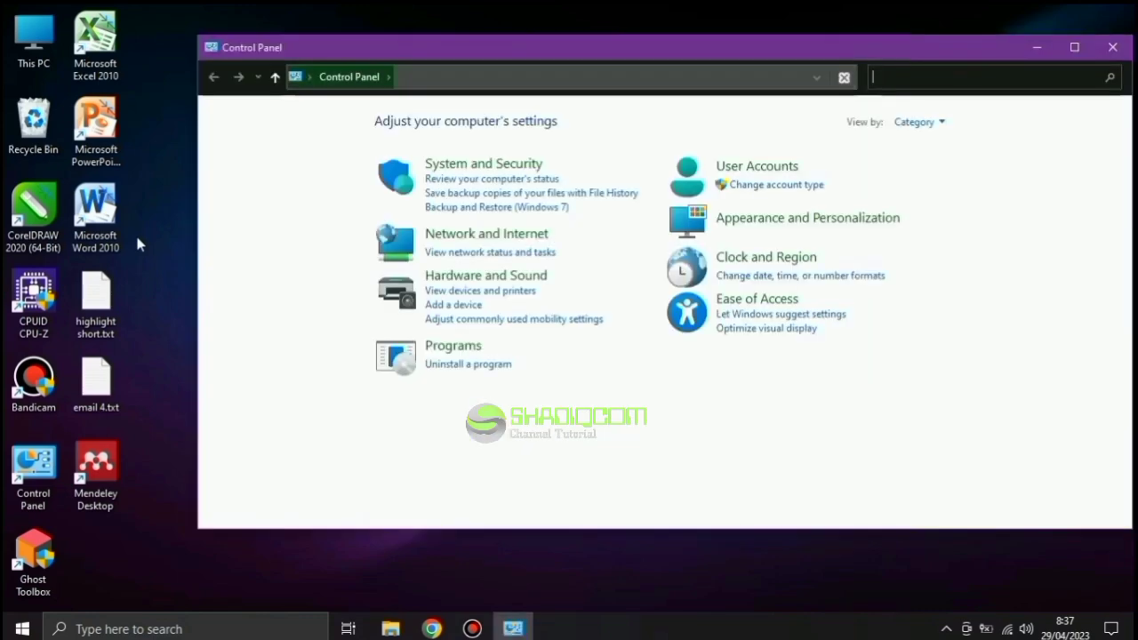
Step: Open the list of programs that can be uninstalled and look through the installed programs
left_click(450, 374)
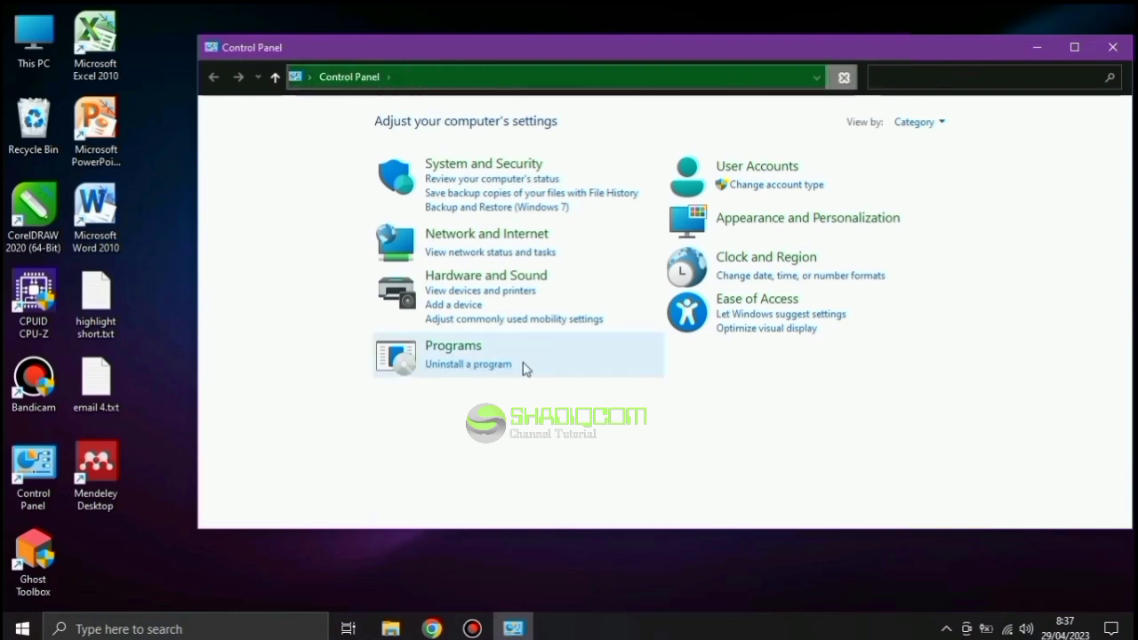
left_click(488, 367)
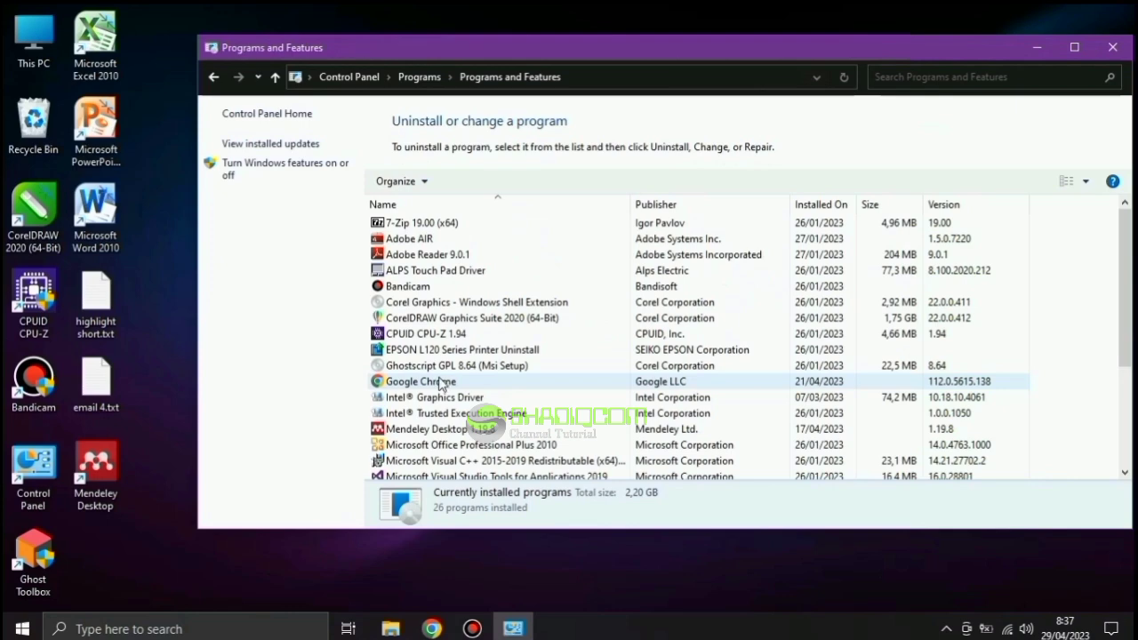
scroll(503, 332, "down", 1)
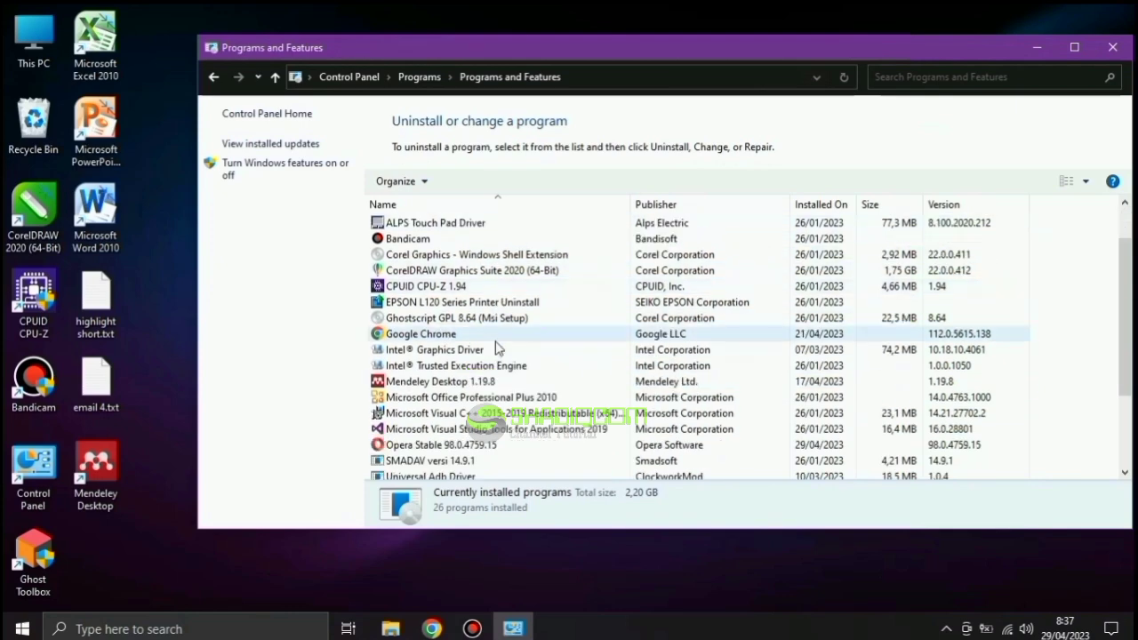
scroll(493, 364, "down", 1)
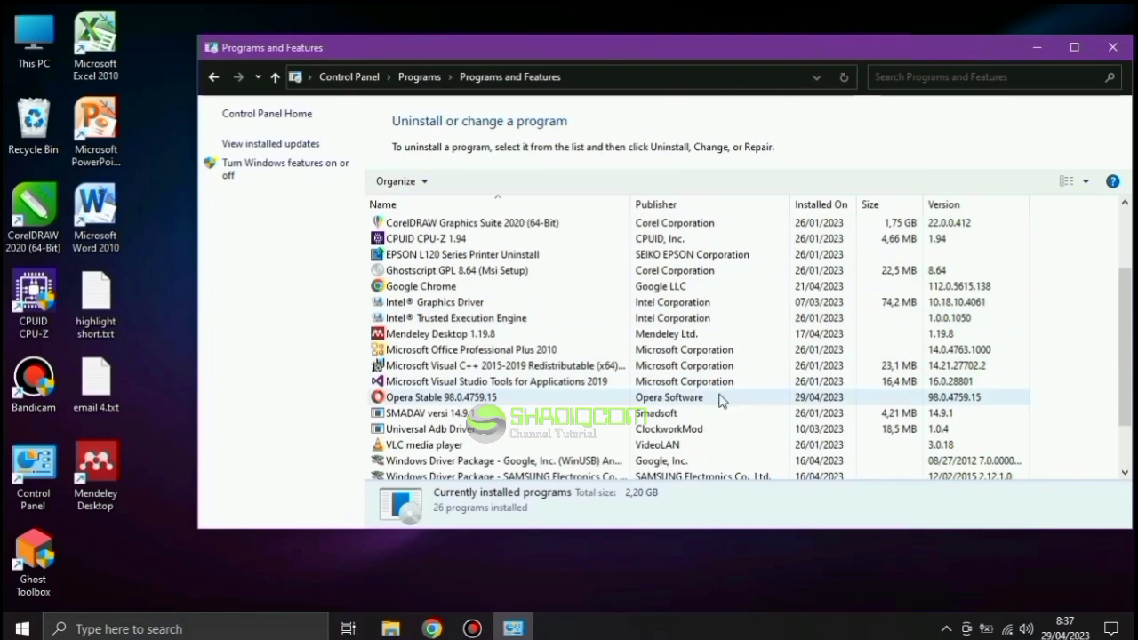
scroll(484, 398, "down", 2)
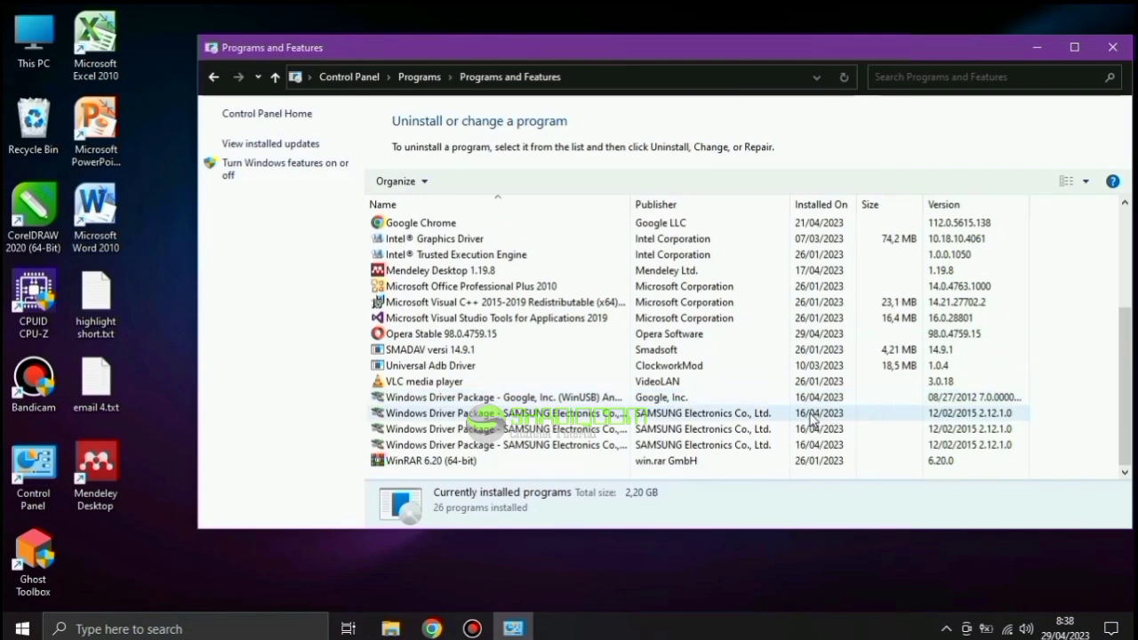
Step: Uninstall Mendeley Desktop 1.19.8, finish its uninstaller, and close the list of installed programs
scroll(790, 399, "up", 2)
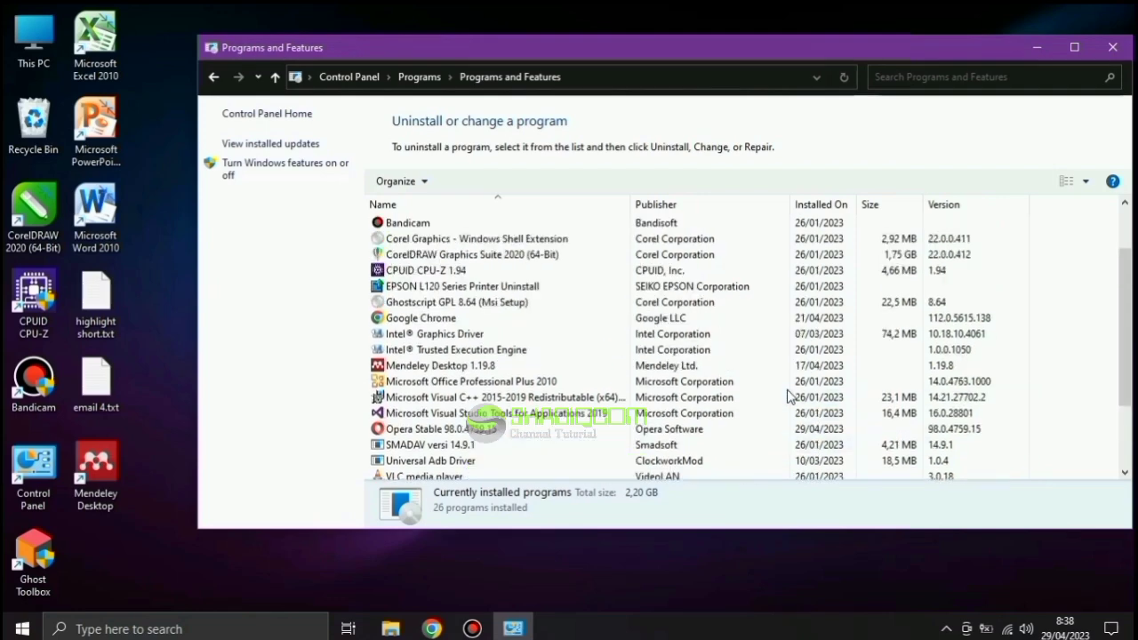
left_click(480, 366)
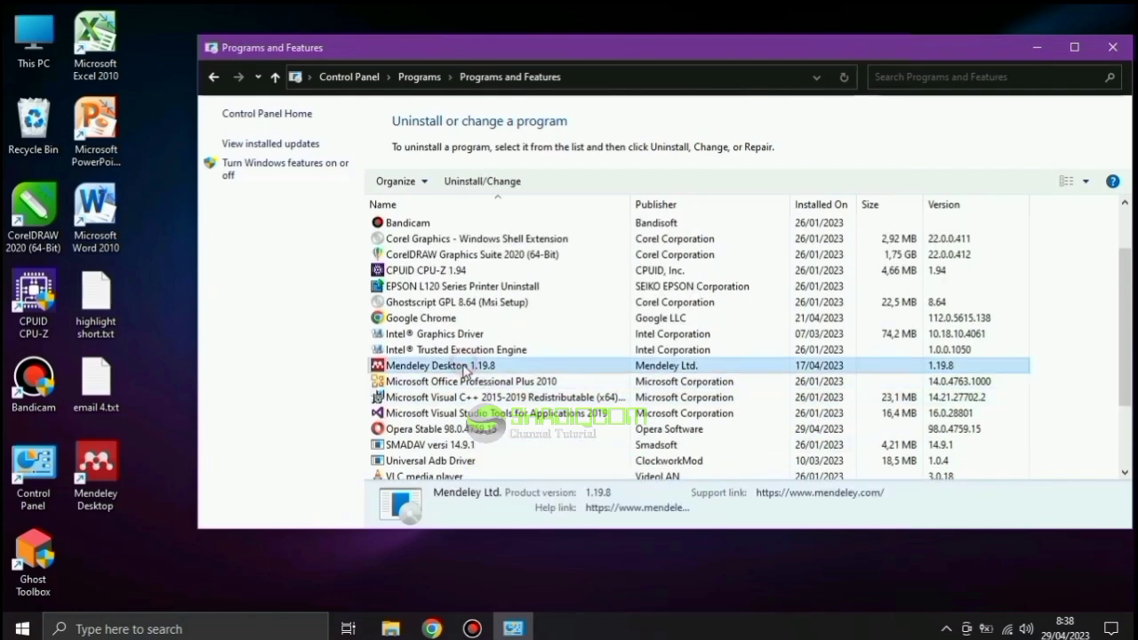
left_click(476, 184)
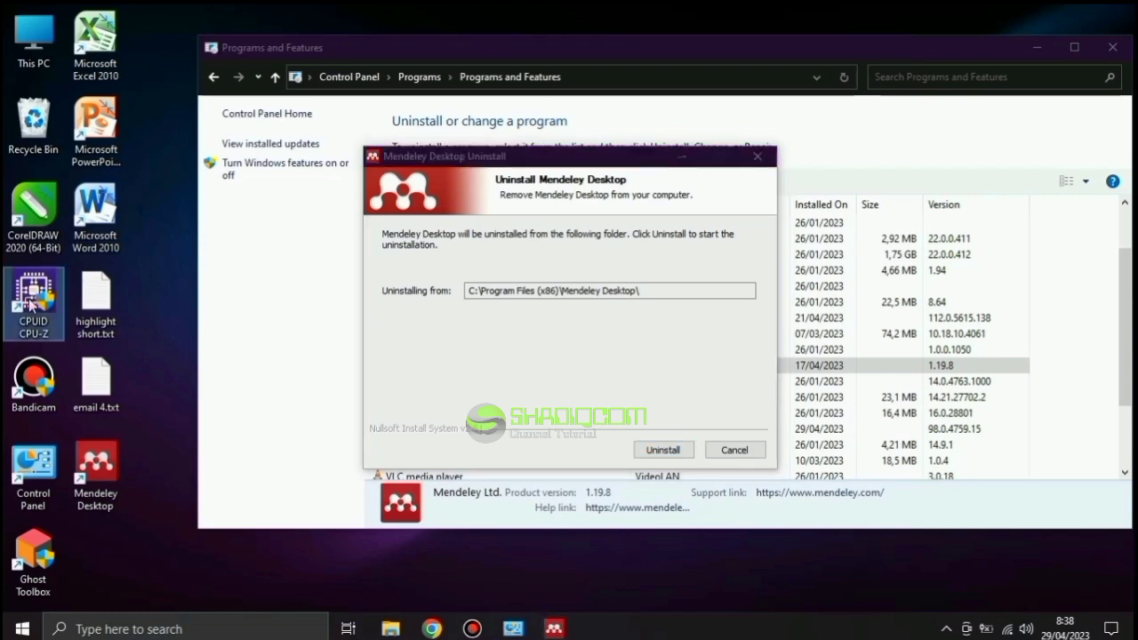
left_click(663, 450)
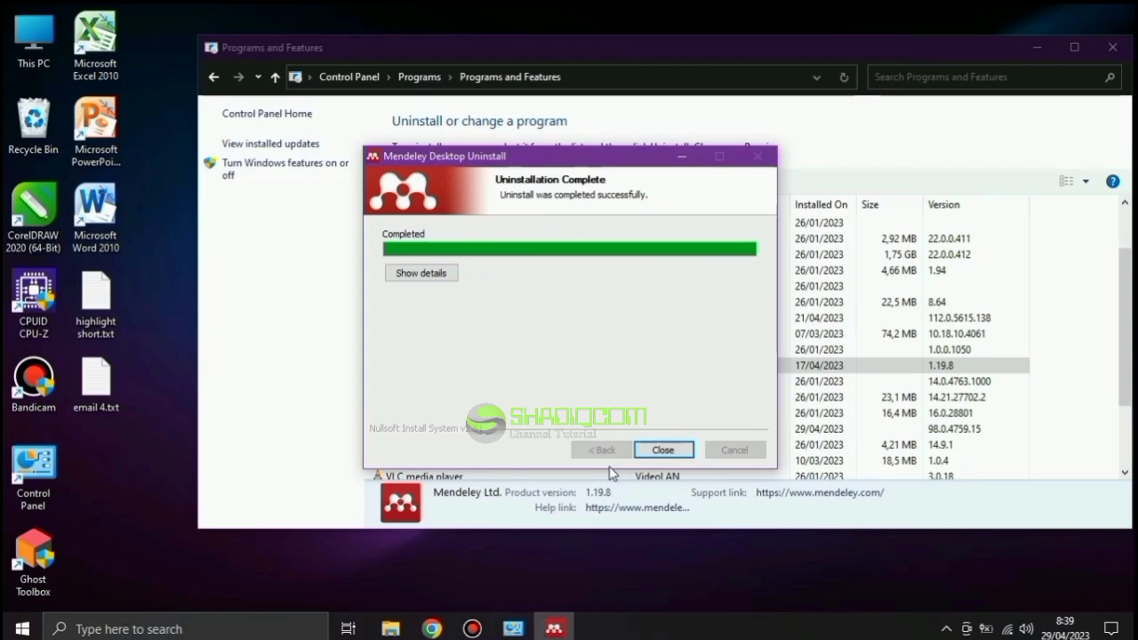
left_click(660, 450)
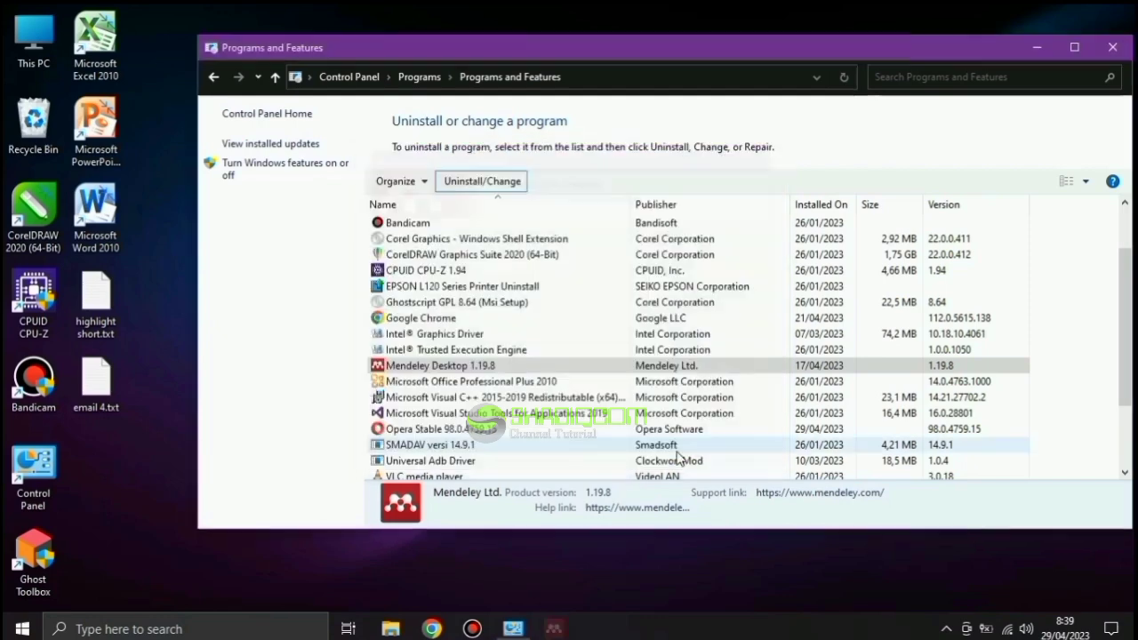
left_click(1112, 49)
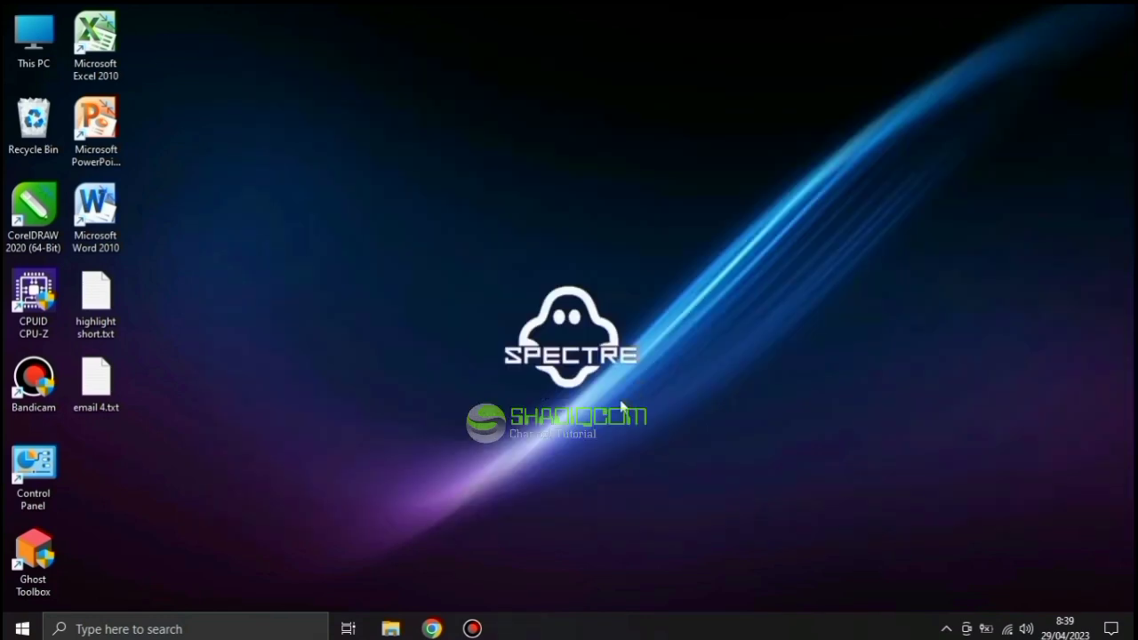
Step: Open Task Manager, end the running Smadav app, and close Task Manager
right_click(714, 633)
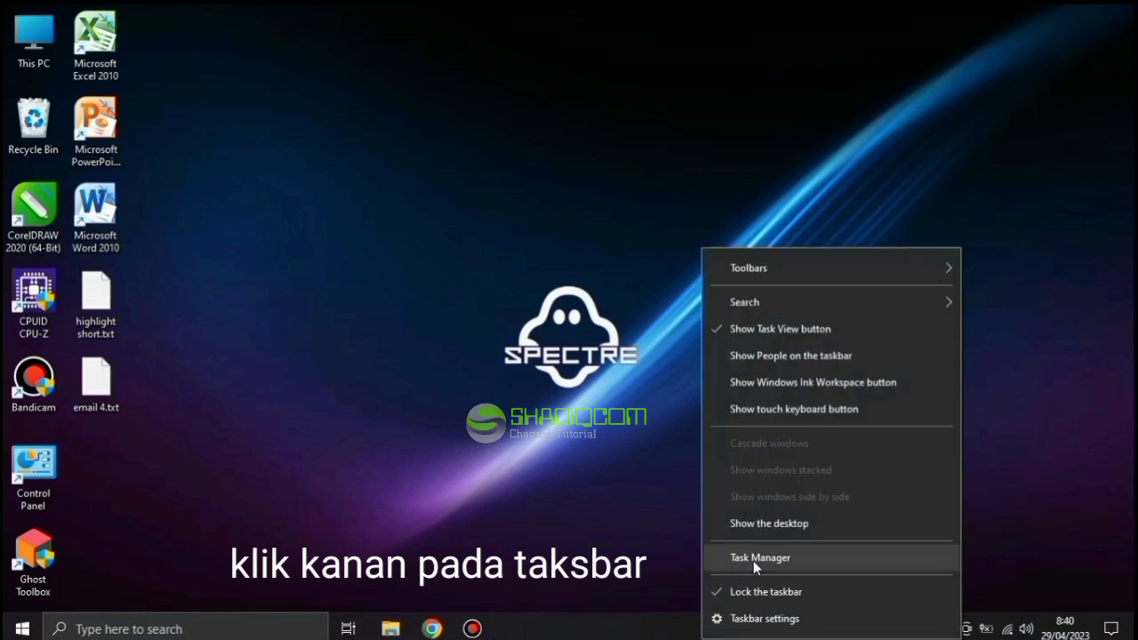
left_click(753, 559)
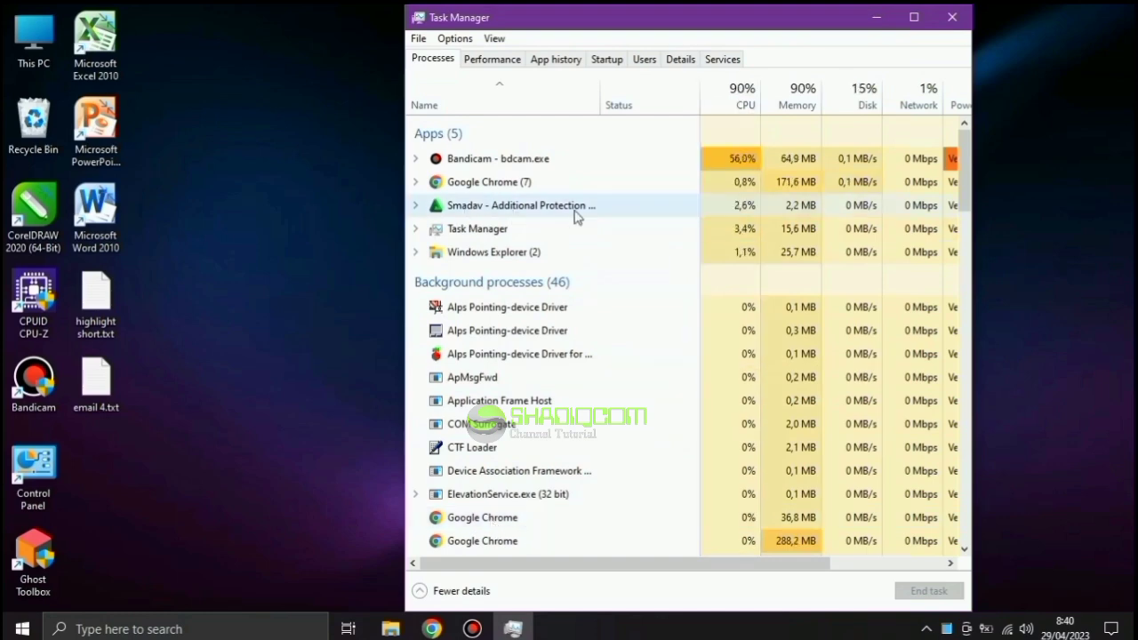
left_click(455, 212)
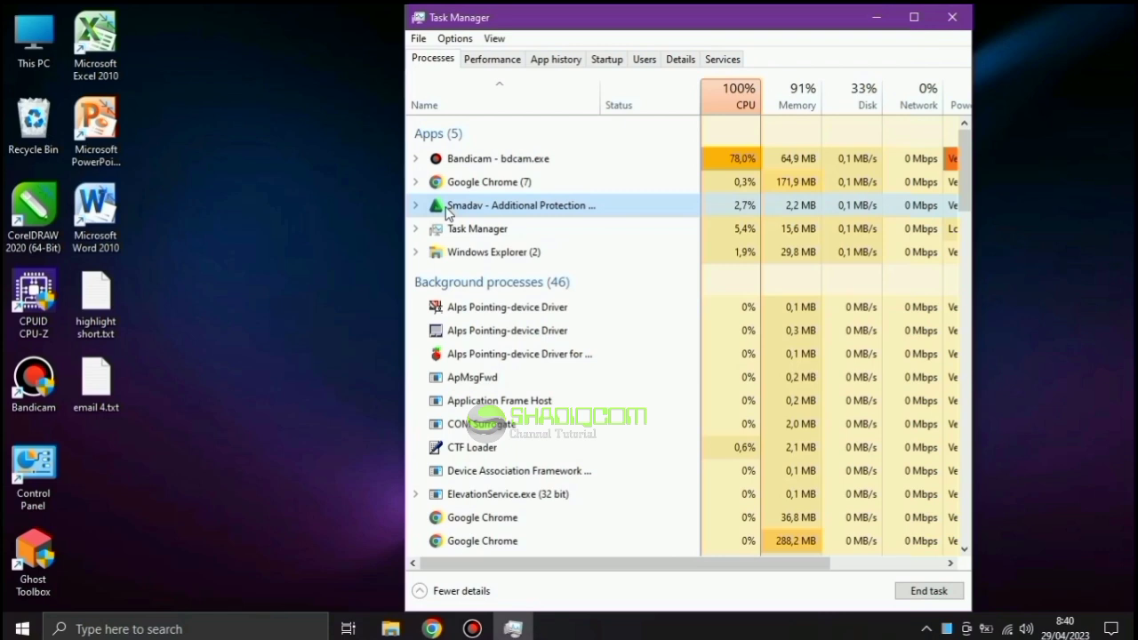
left_click(918, 596)
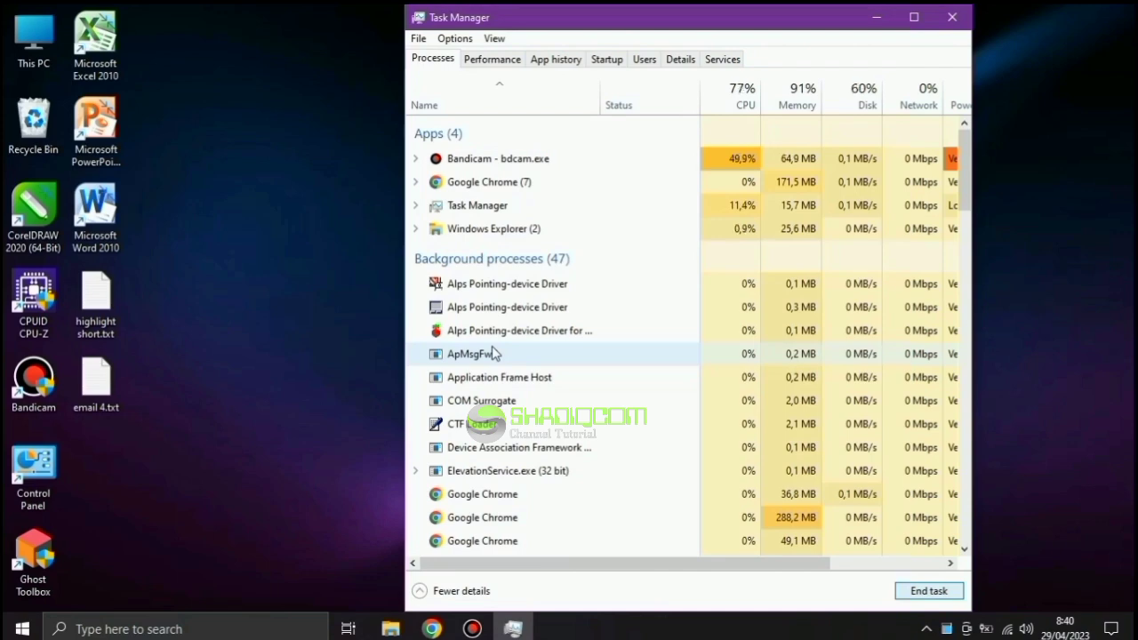
left_click(953, 18)
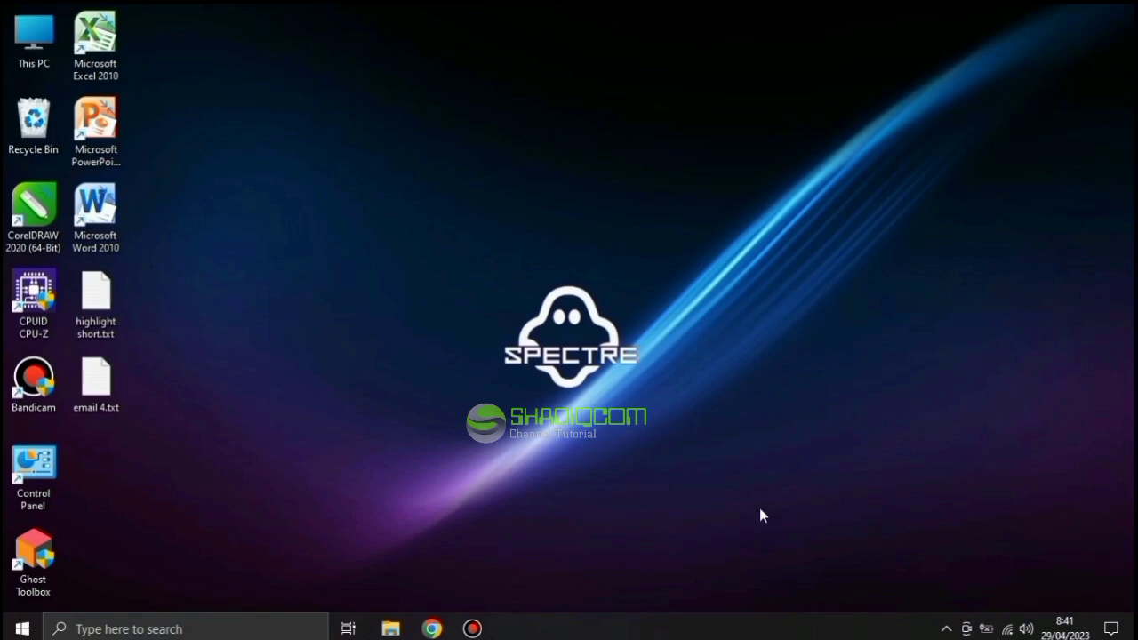
right_click(767, 627)
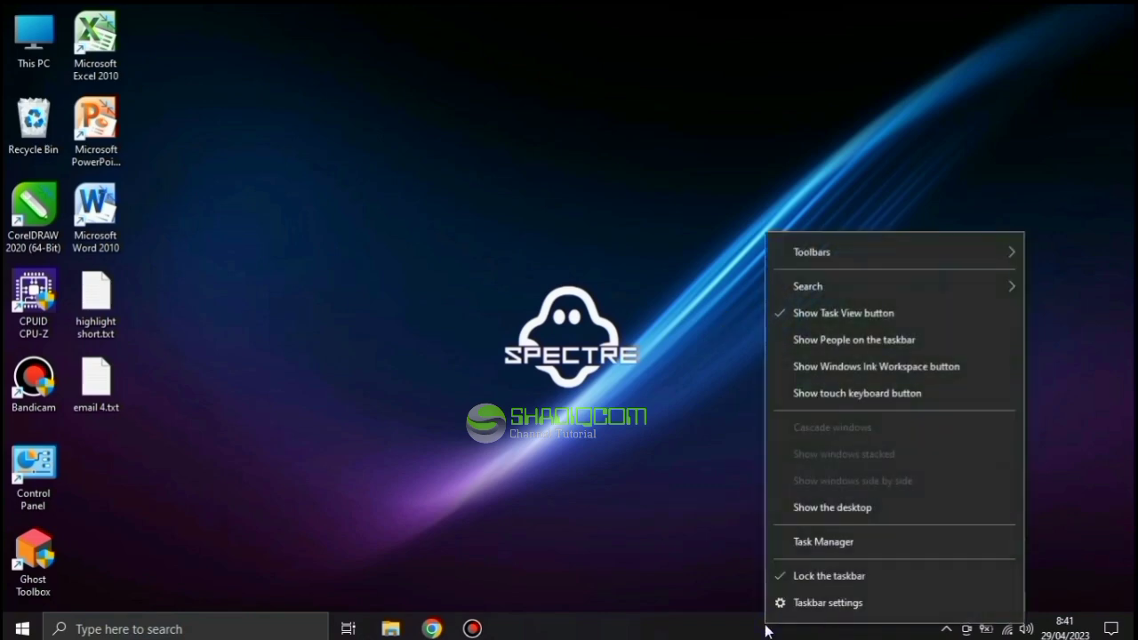
left_click(819, 544)
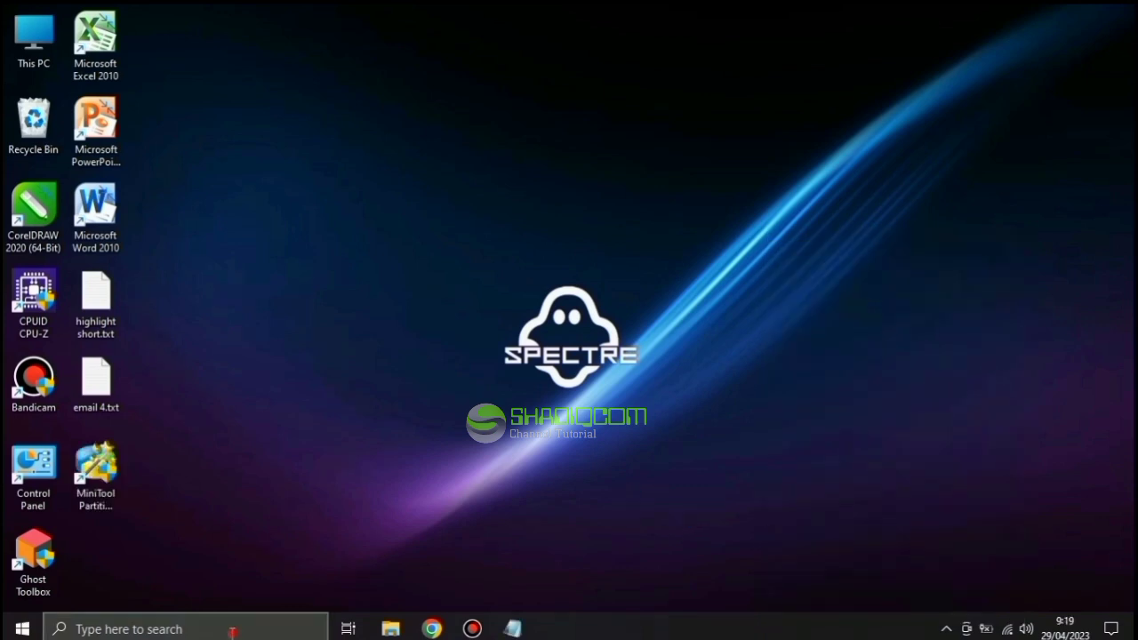
Step: Search Windows for "defrag" and open Defragment and Optimize Drives
left_click(231, 633)
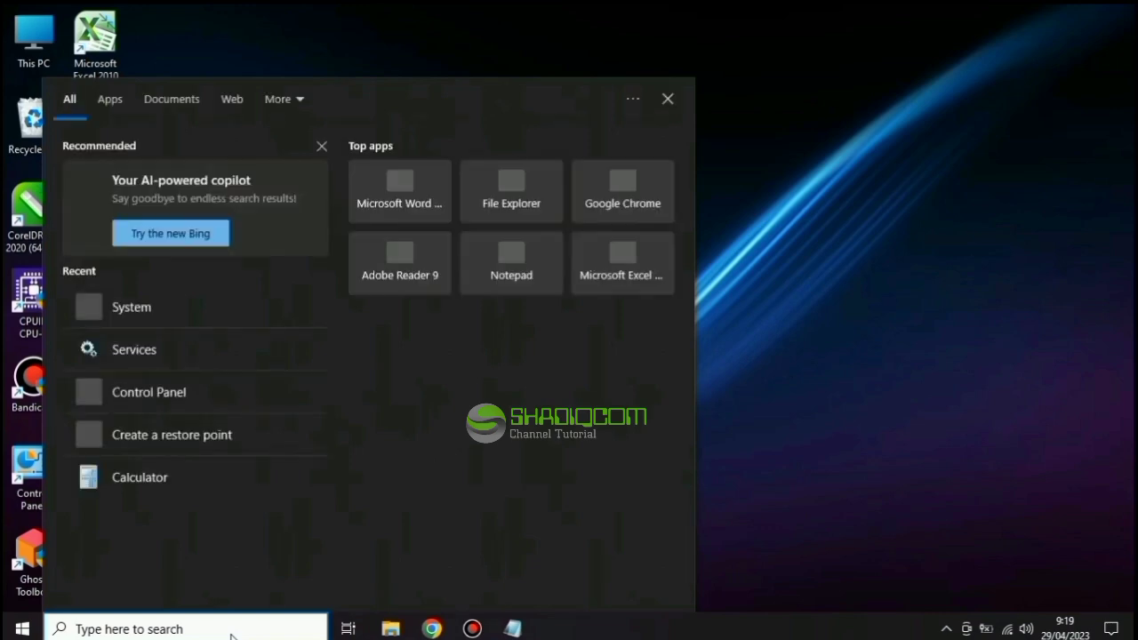
type("defr")
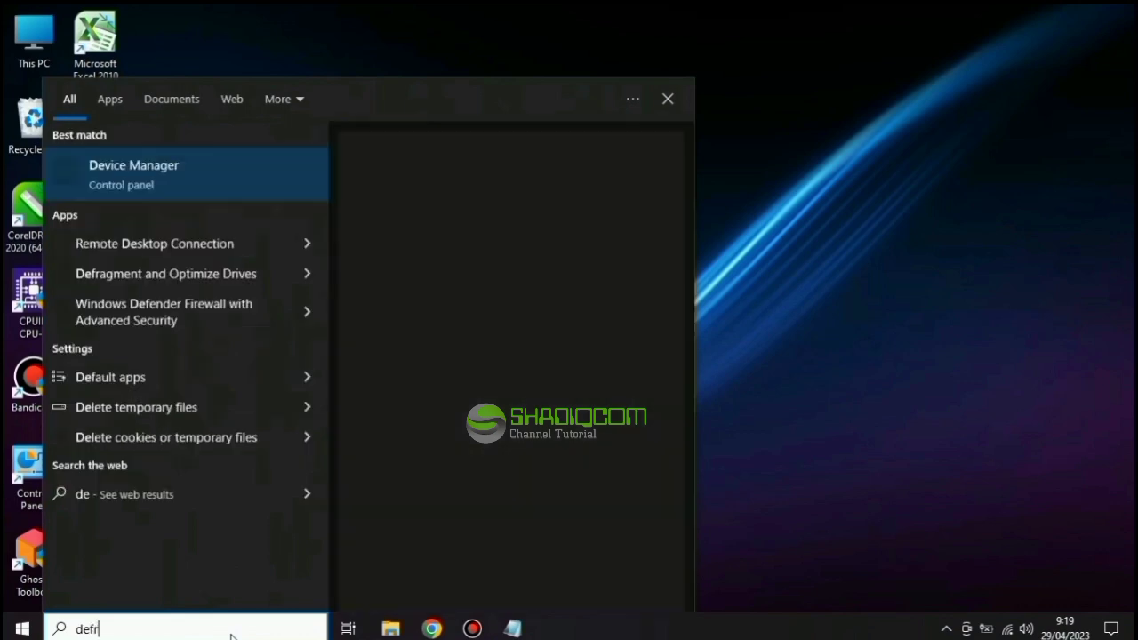
type("ag")
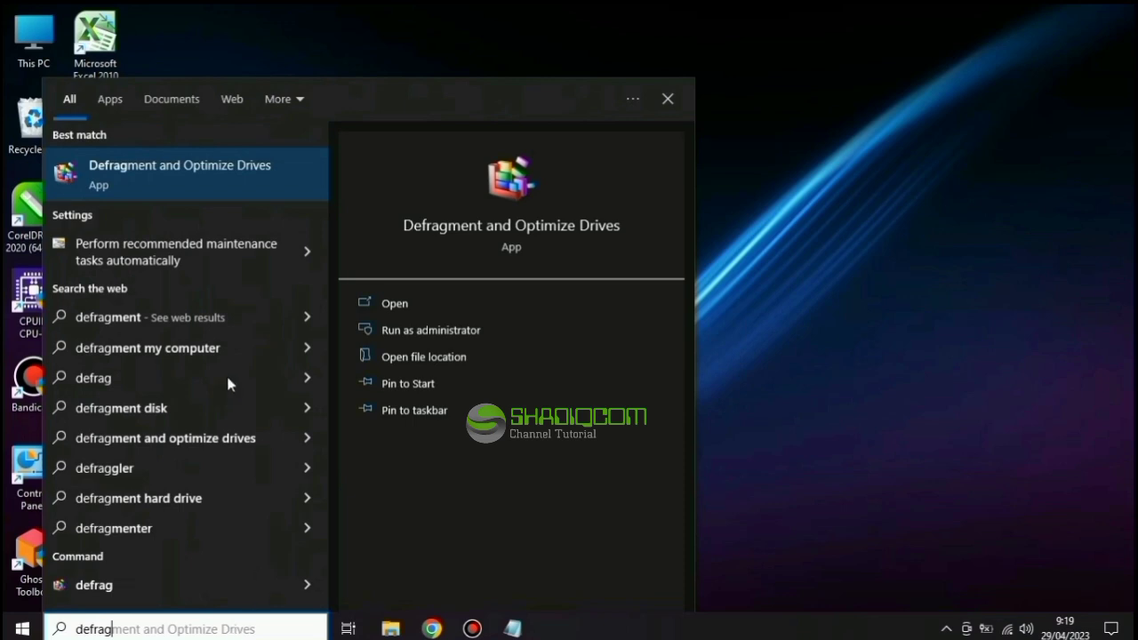
left_click(180, 176)
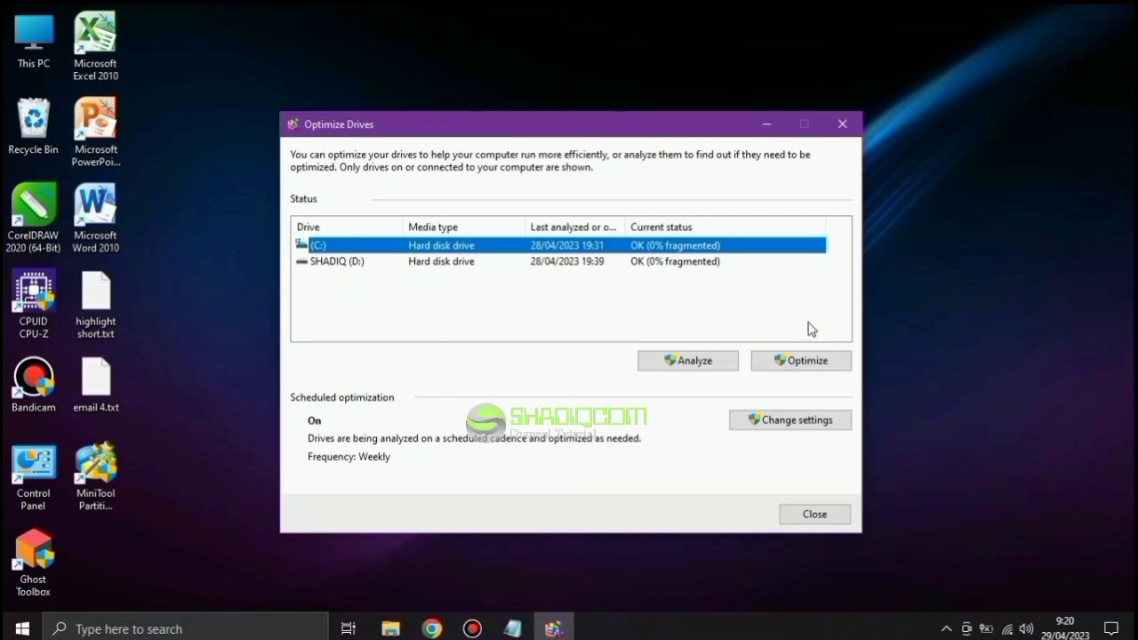
Step: Start optimizing the C: drive and the D: drive
left_click(811, 363)
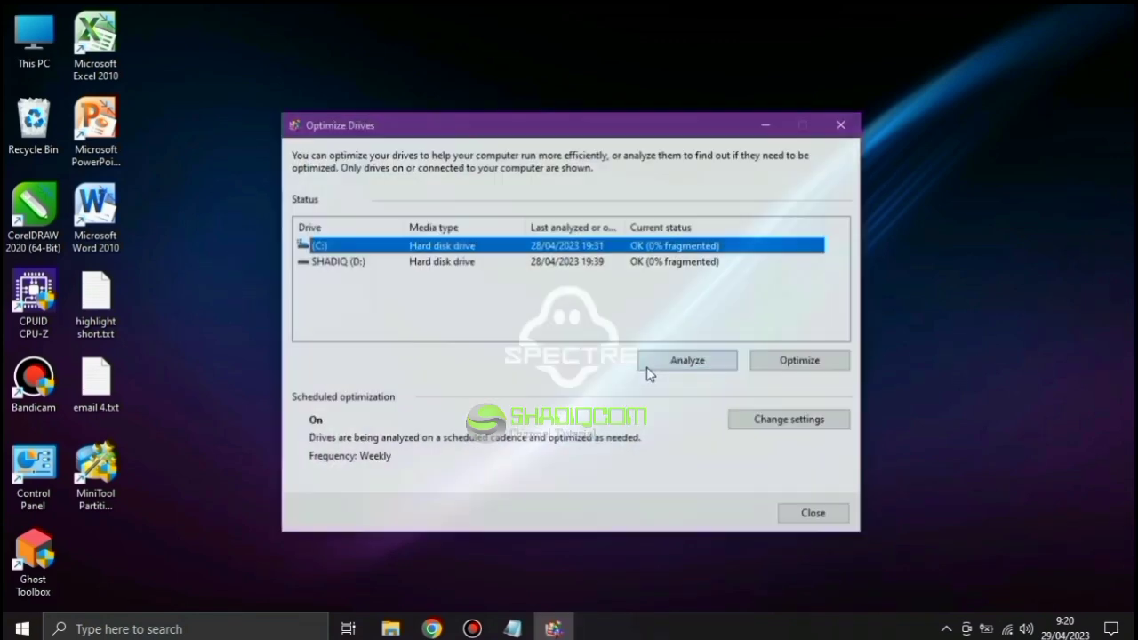
left_click(650, 372)
left_click(438, 262)
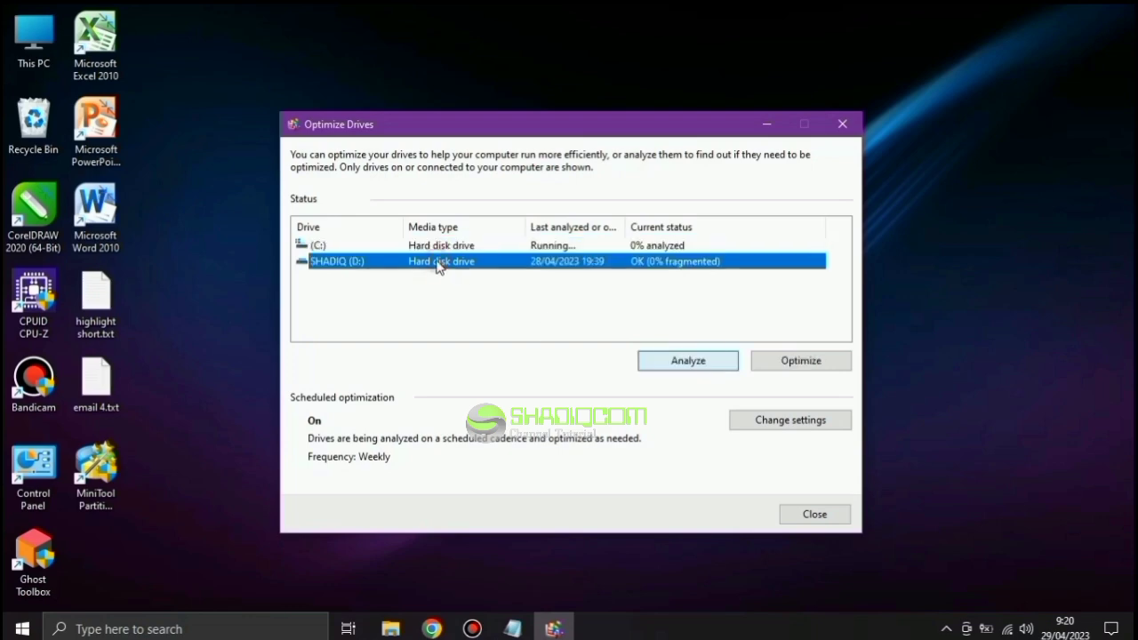
left_click(780, 365)
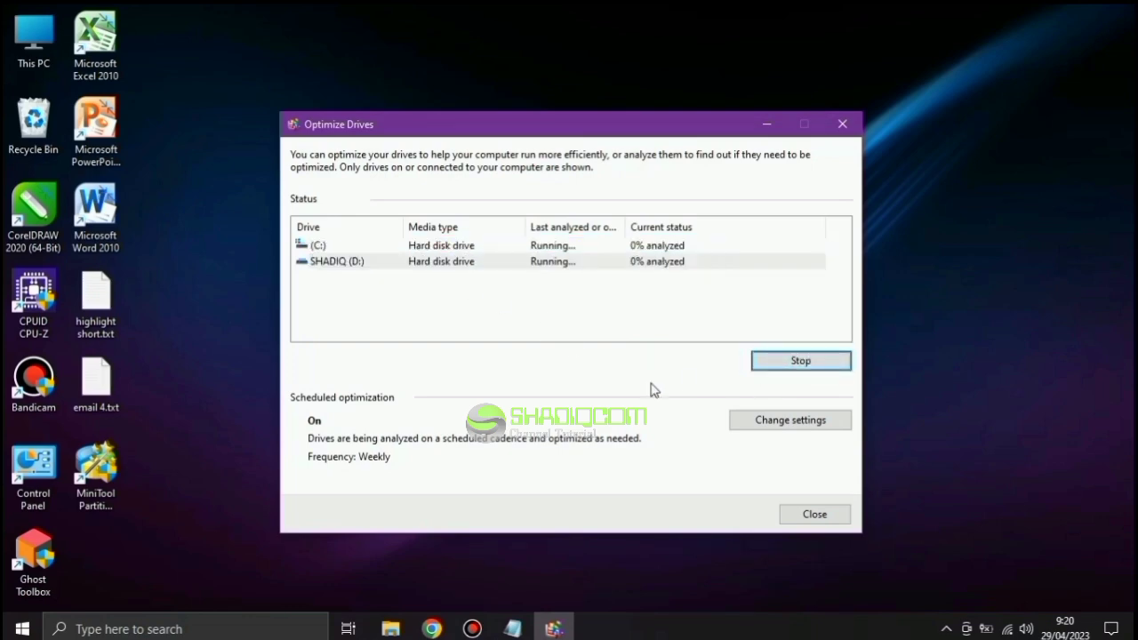